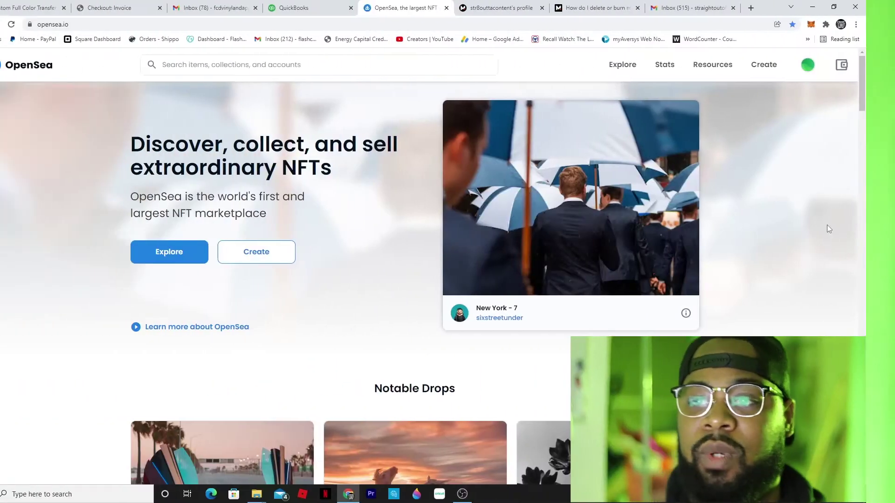
scroll(352, 280, down, 1)
scroll(756, 280, down, 1)
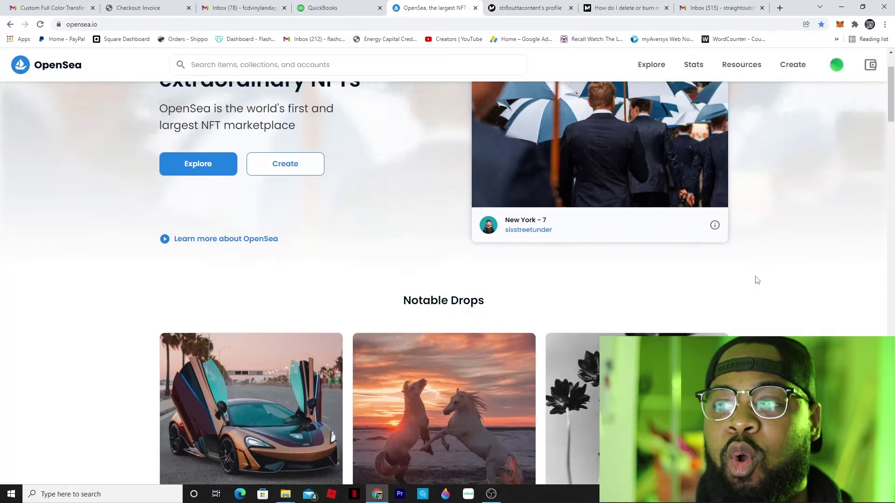
scroll(757, 281, up, 3)
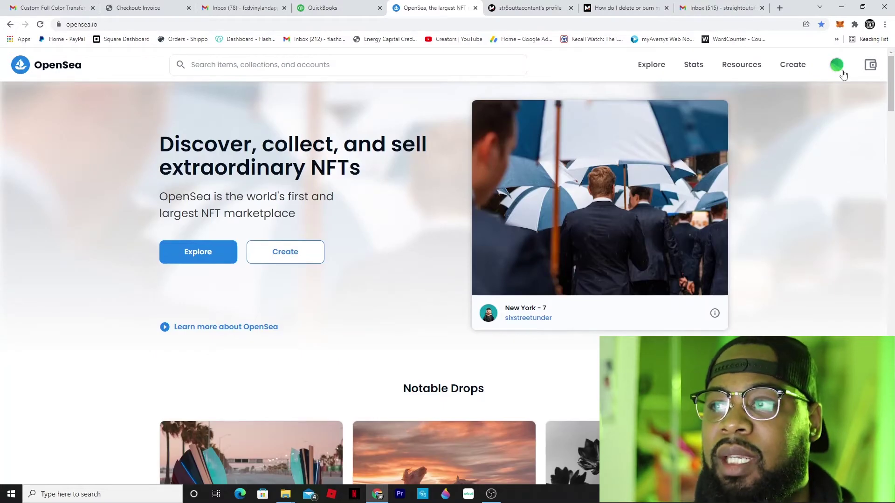
mouse_move(842, 70)
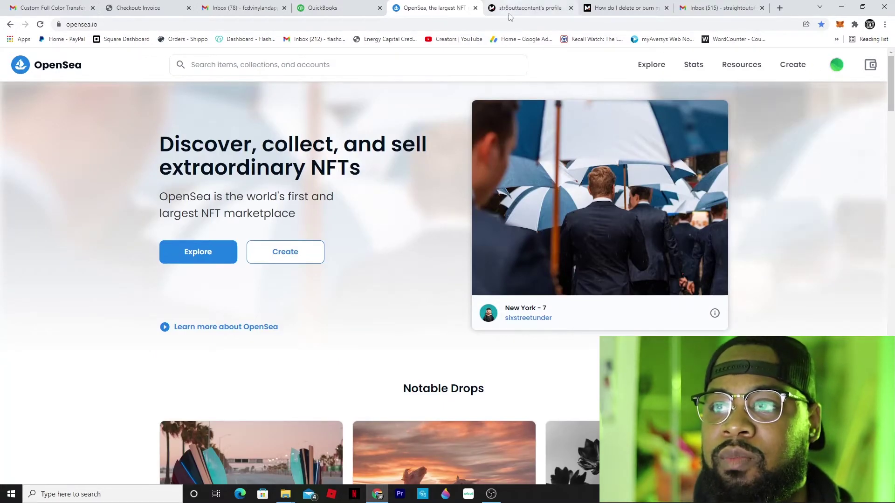
- Switch to the Mintable profile page and look through the NFTs in its owned collection
click(608, 13)
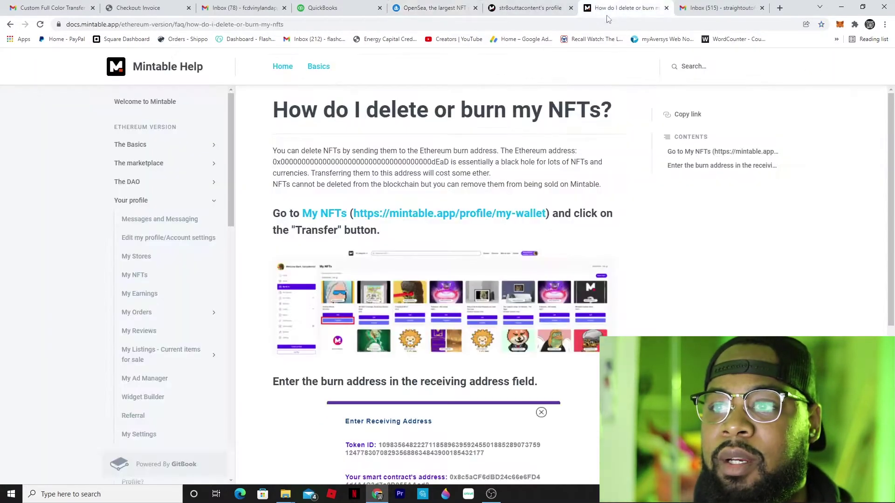
click(527, 8)
scroll(470, 252, down, 3)
scroll(466, 274, down, 2)
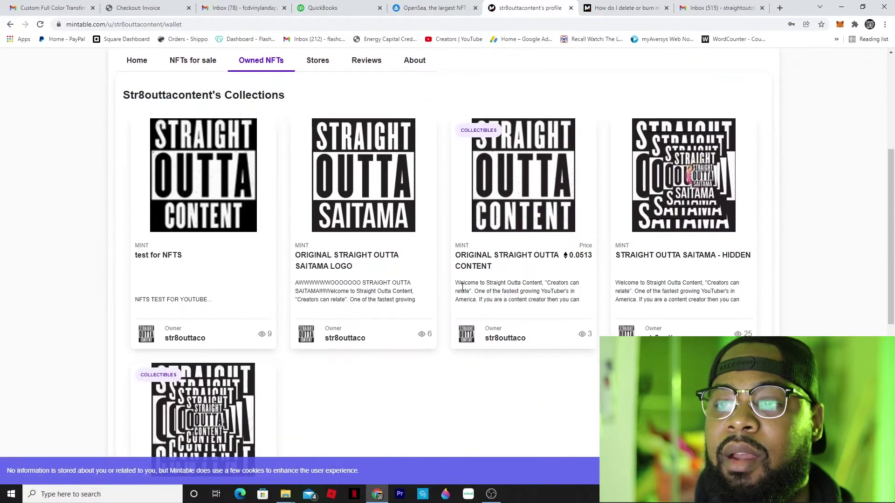
scroll(588, 277, down, 1)
scroll(470, 315, down, 2)
scroll(469, 316, up, 4)
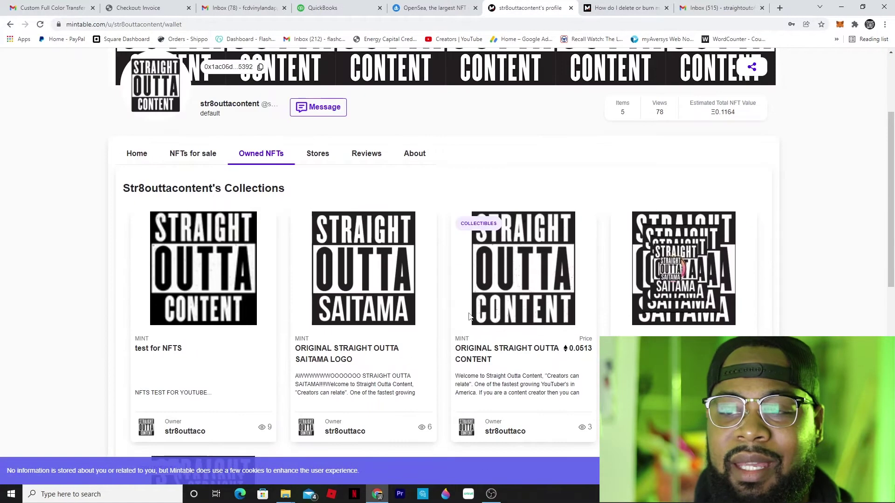
scroll(469, 316, down, 4)
scroll(470, 318, up, 4)
scroll(470, 318, down, 5)
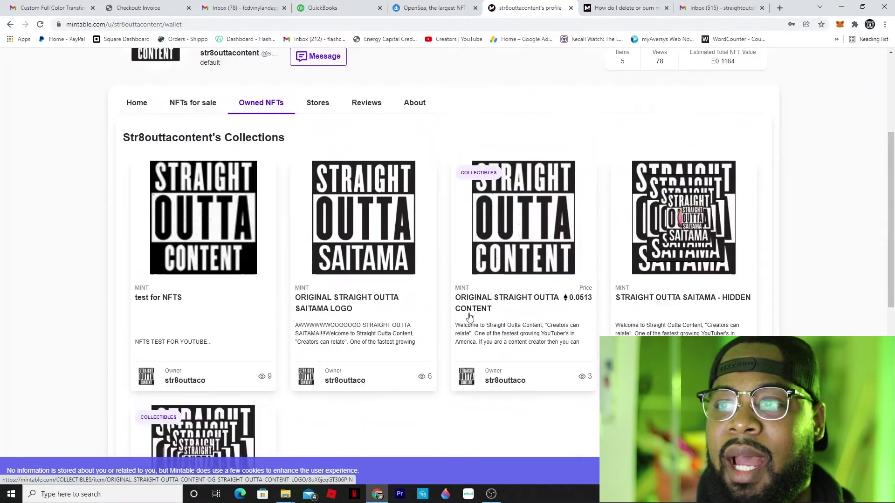
scroll(470, 317, up, 6)
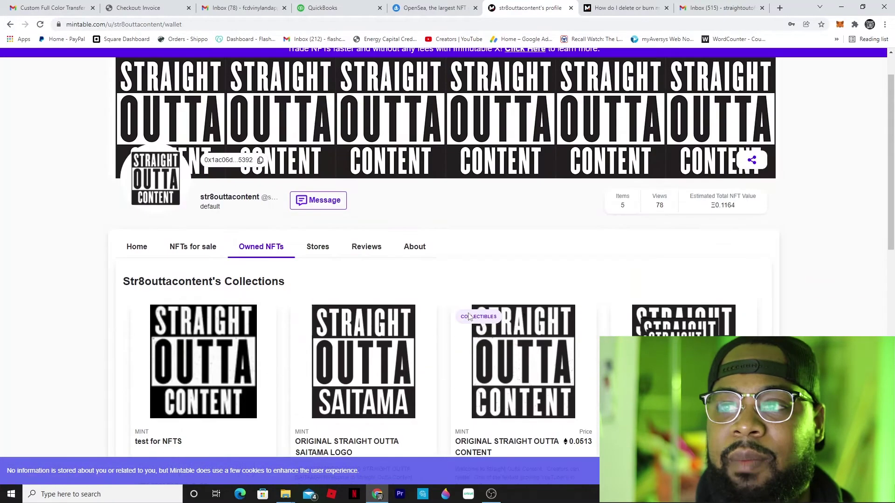
scroll(469, 318, up, 1)
scroll(469, 318, down, 8)
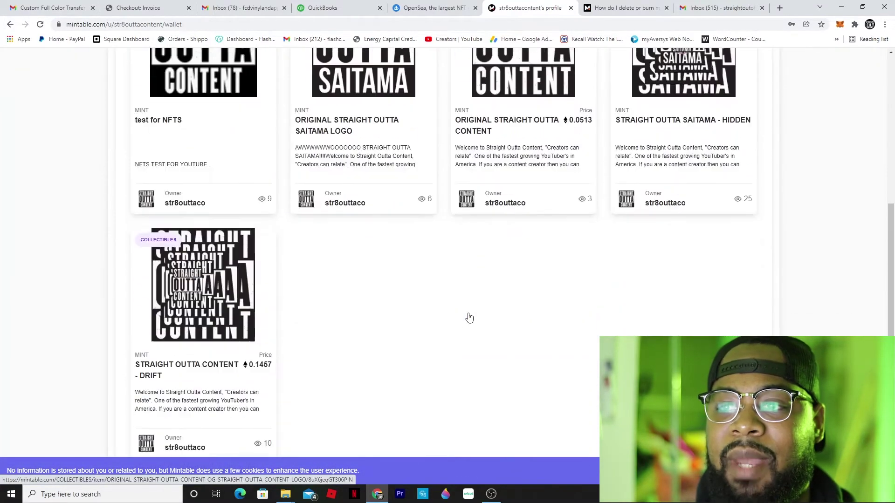
scroll(469, 317, up, 5)
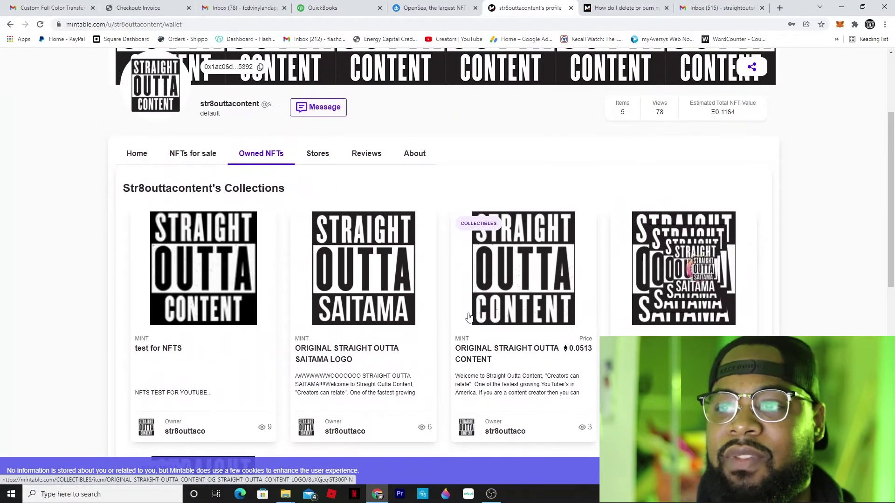
scroll(560, 279, down, 1)
scroll(559, 280, down, 2)
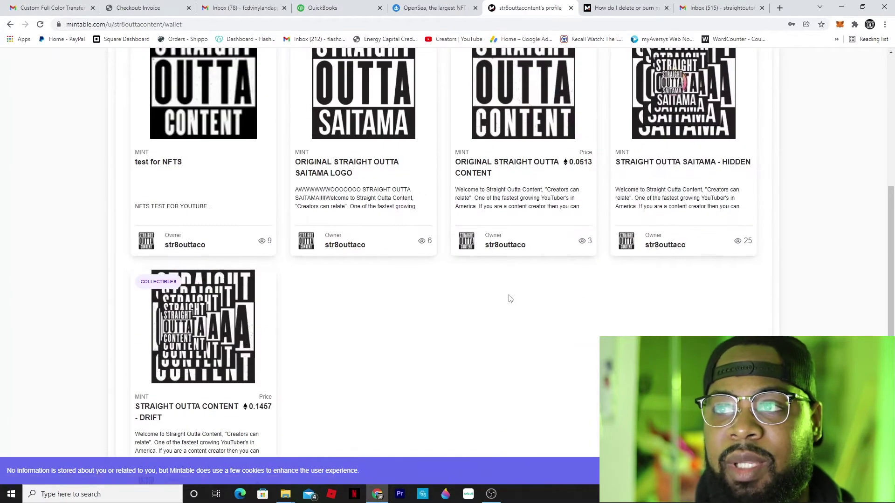
- Return to the OpenSea site and open the account's own profile page
click(442, 7)
scroll(733, 239, down, 3)
scroll(734, 241, up, 3)
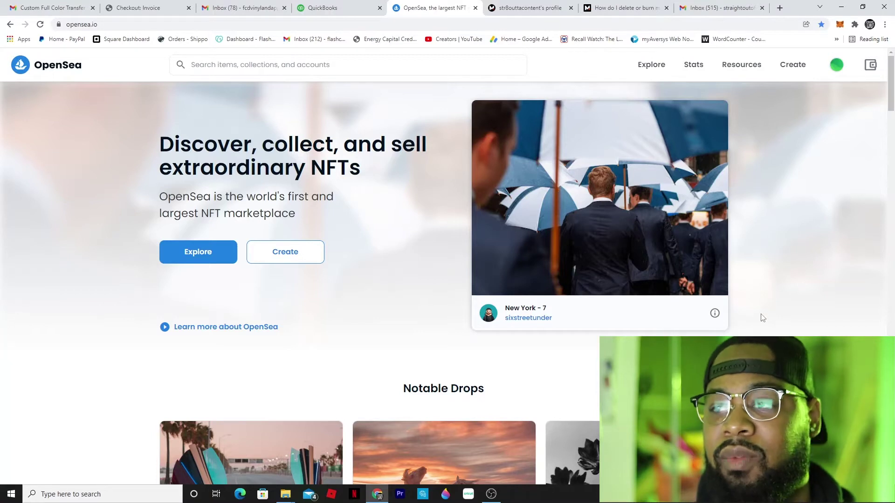
scroll(759, 316, down, 4)
scroll(761, 317, up, 4)
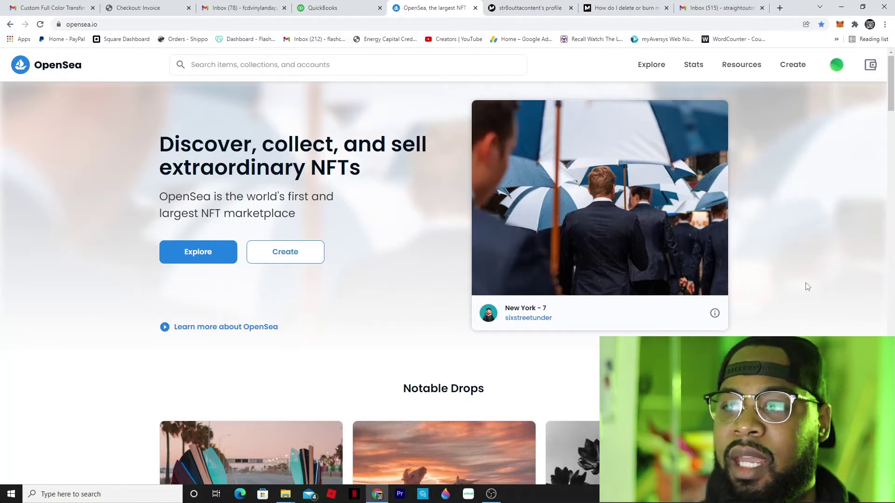
mouse_move(836, 68)
click(807, 95)
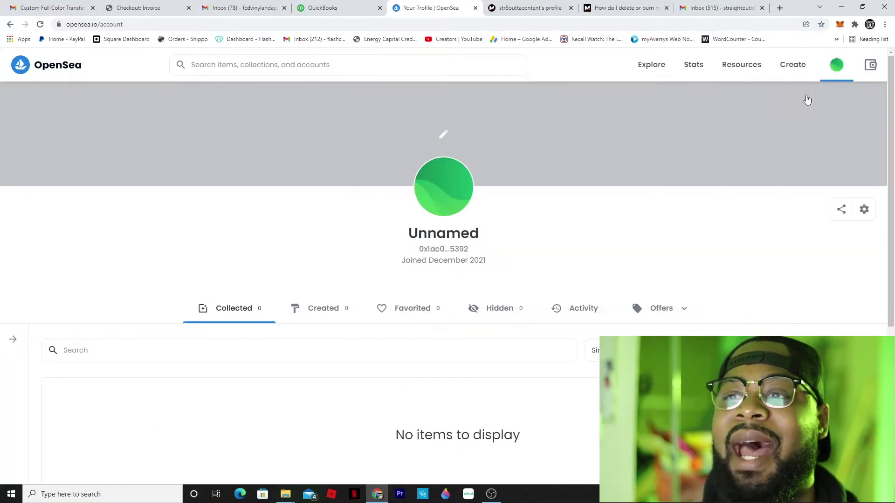
- Look over the OpenSea profile page and its collected items section
scroll(543, 282, down, 5)
scroll(546, 285, up, 5)
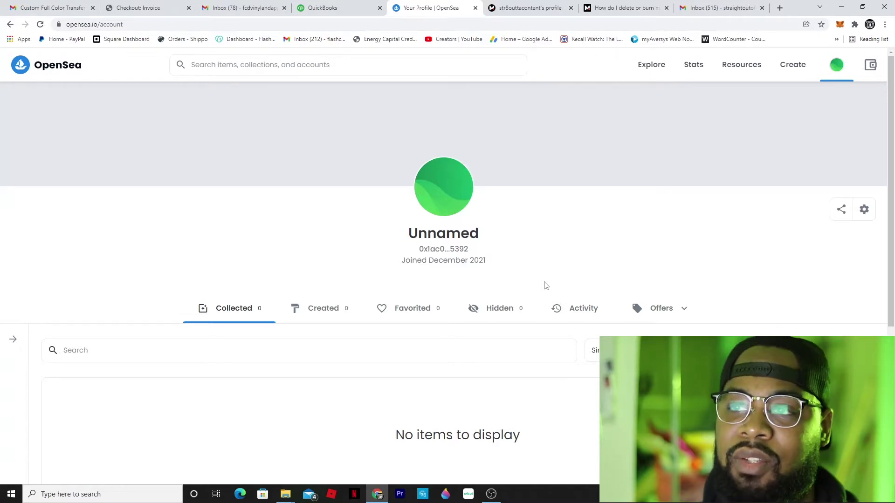
scroll(555, 269, down, 3)
scroll(555, 294, up, 3)
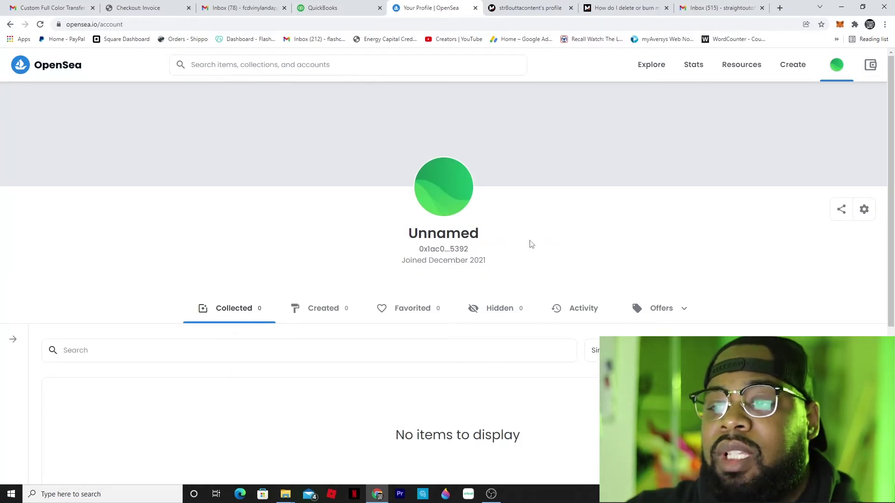
scroll(529, 263, down, 5)
scroll(515, 296, up, 4)
scroll(512, 332, up, 1)
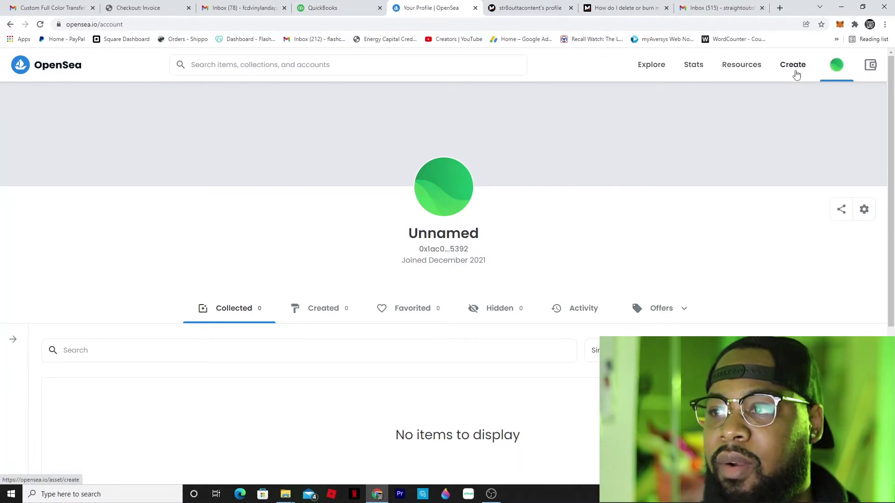
- Open the form for creating a new NFT item and review its fields from start to end
click(794, 68)
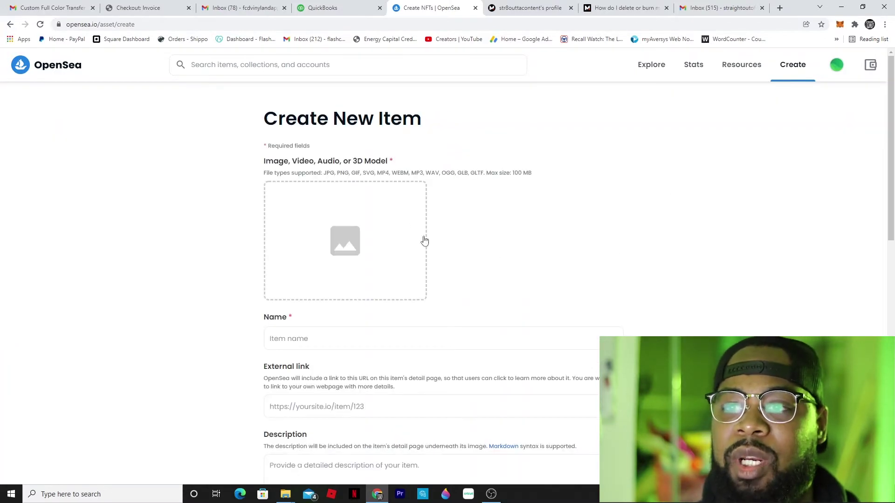
scroll(529, 245, down, 5)
scroll(534, 308, down, 4)
scroll(535, 311, up, 9)
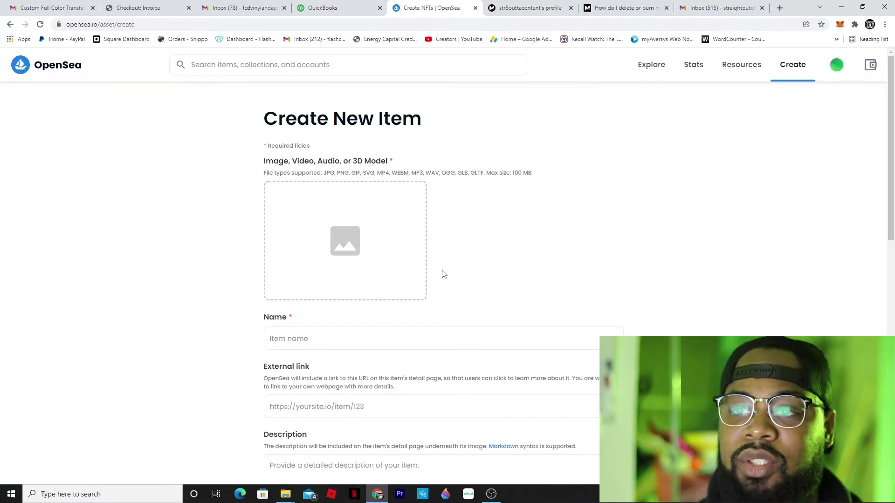
- Upload the man's portrait picture from the Downloads folder as the new item's media file
click(355, 245)
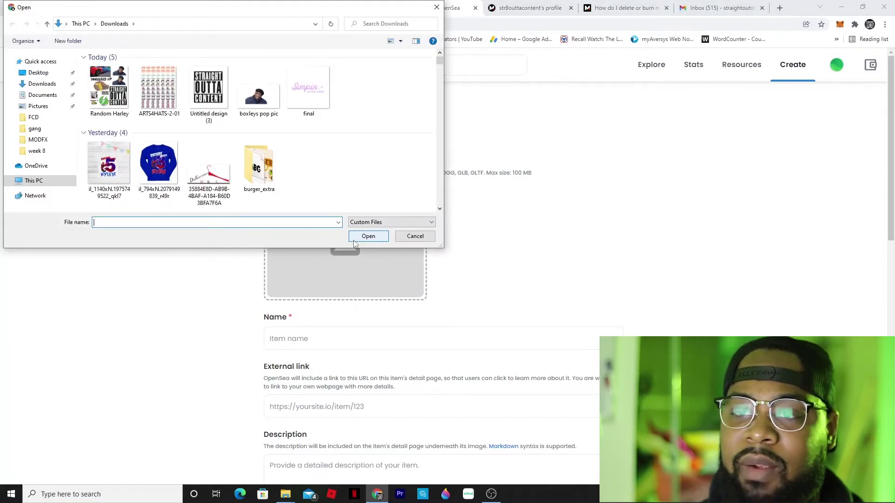
click(280, 95)
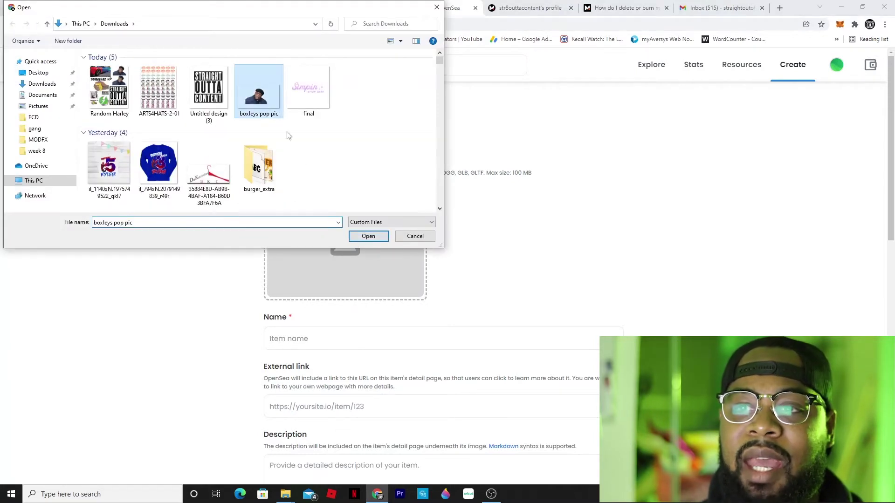
click(360, 238)
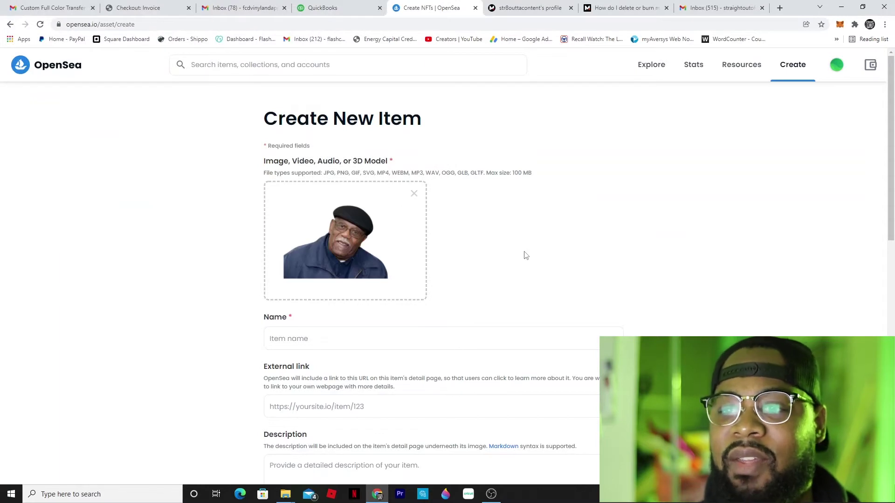
- Name the new item "pop" and enter "pop" as its description
scroll(525, 255, down, 2)
click(465, 247)
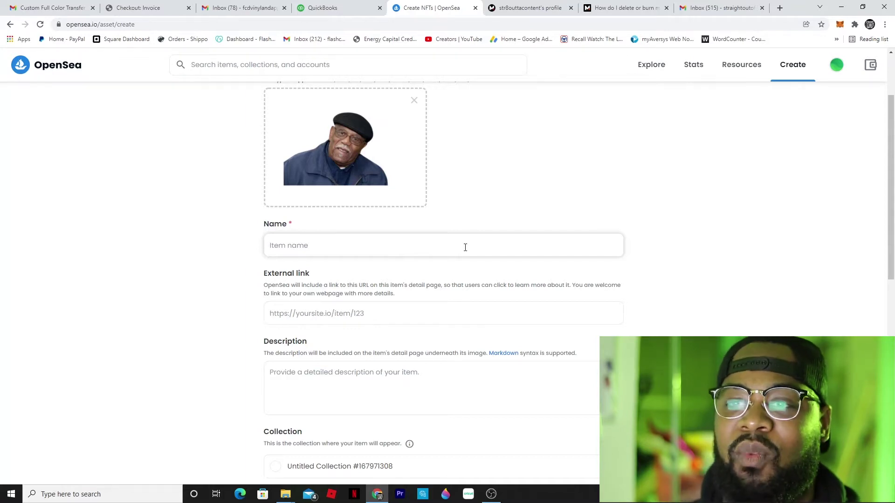
text(popo)
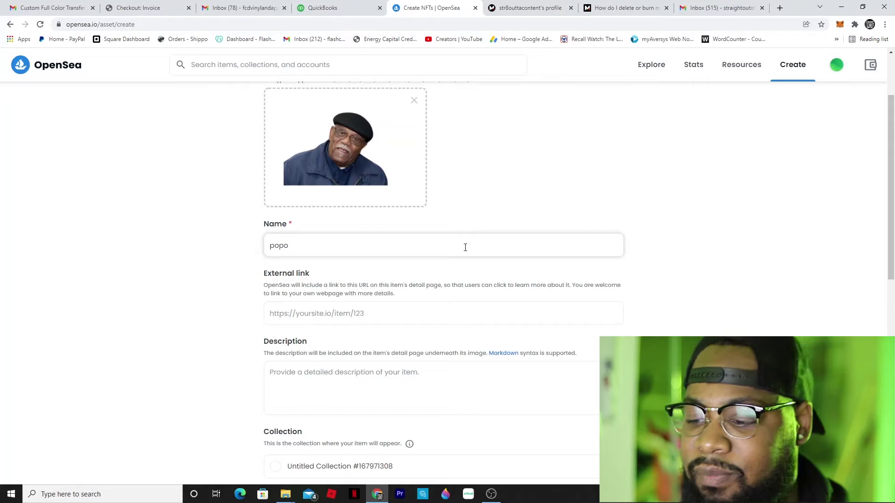
key(BackSpace)
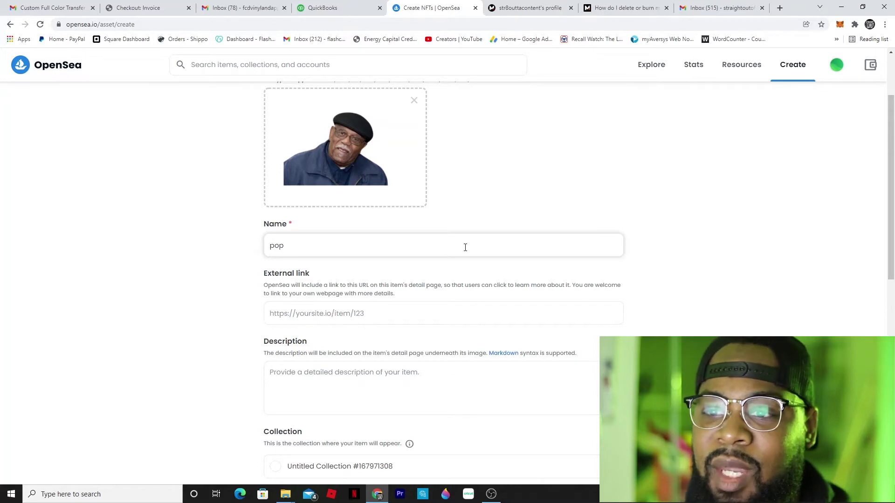
click(416, 375)
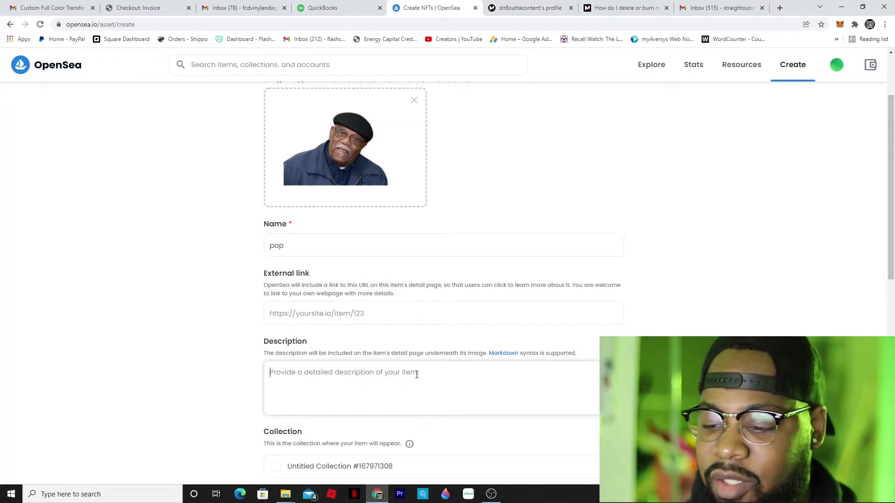
text(pop)
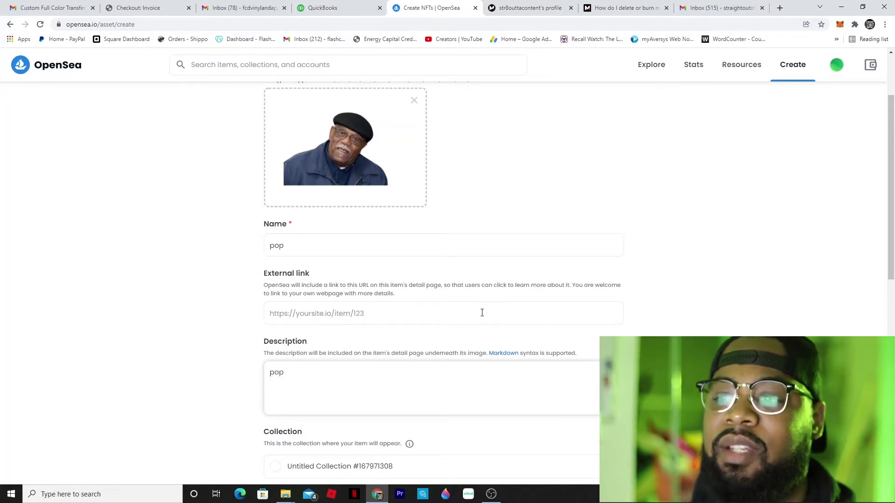
- Review the new item's remaining options, including collection, properties, unlockable content, supply, blockchain and freeze metadata
scroll(671, 247, down, 3)
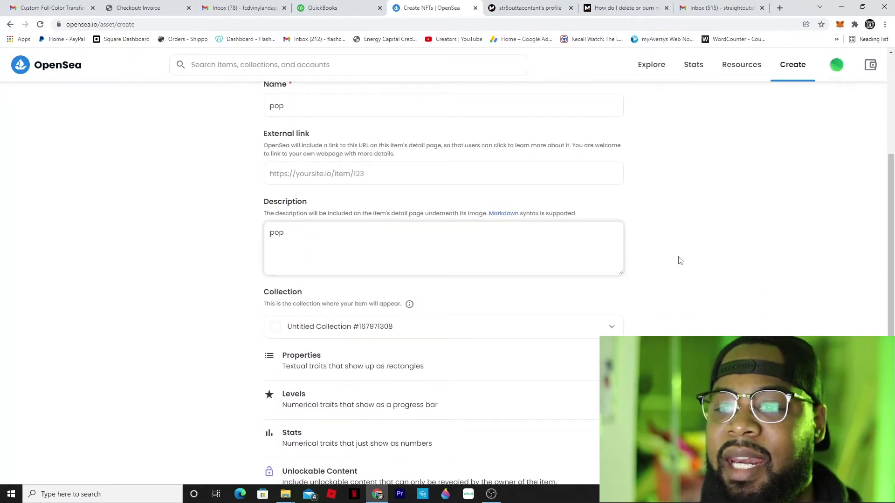
scroll(680, 261, down, 6)
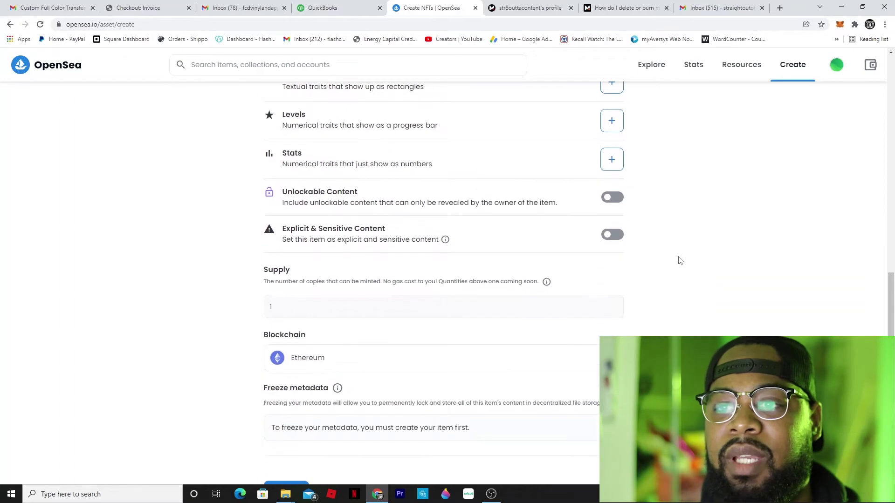
scroll(680, 261, down, 1)
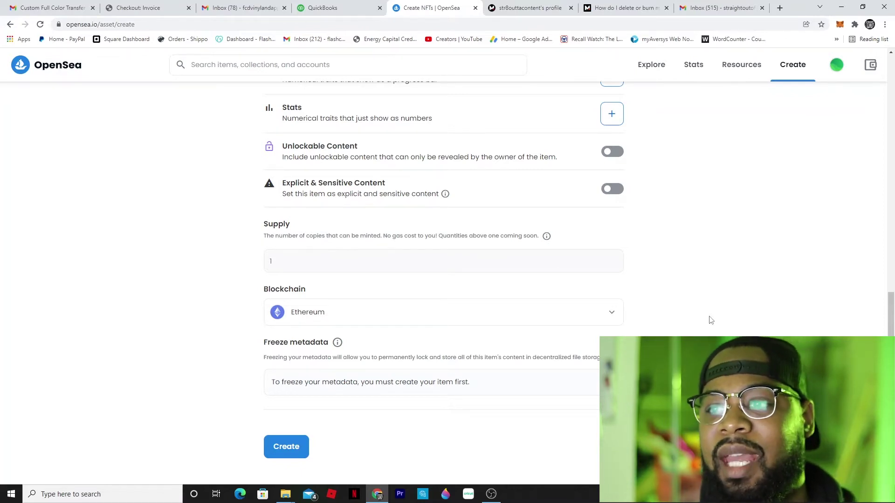
scroll(711, 320, up, 12)
scroll(710, 320, down, 4)
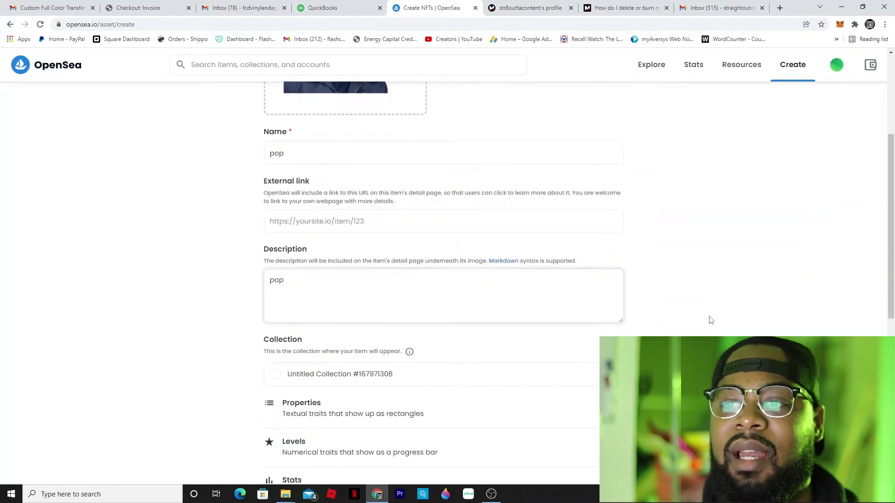
scroll(710, 320, down, 5)
scroll(489, 399, down, 3)
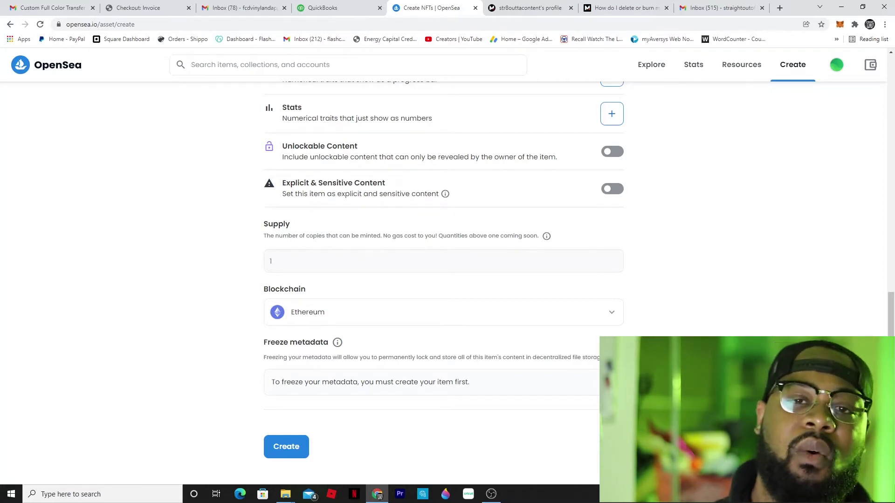
- Go back to the Mintable profile and examine the NFTs listed under its owned items
click(530, 8)
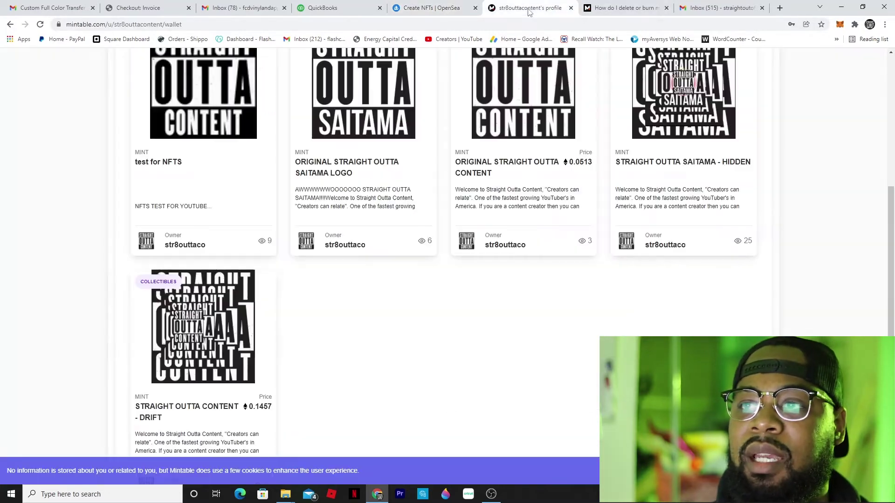
scroll(507, 376, down, 5)
scroll(505, 376, up, 10)
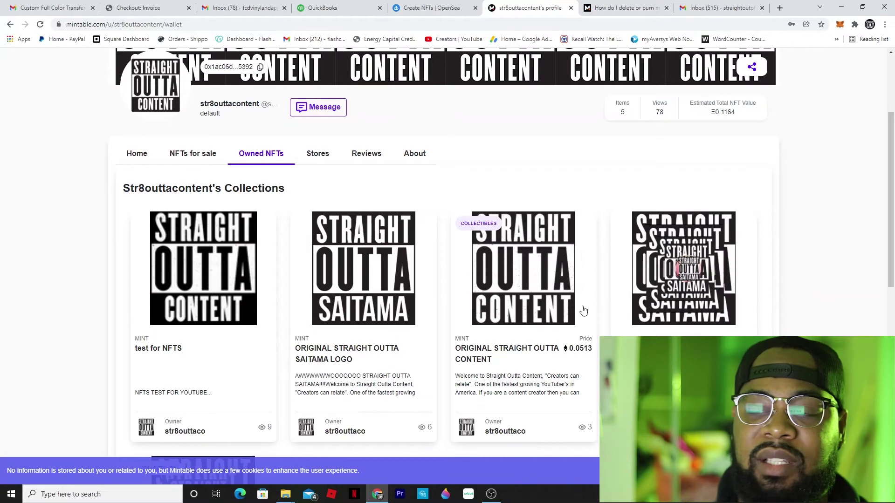
scroll(435, 272, down, 4)
scroll(445, 369, up, 4)
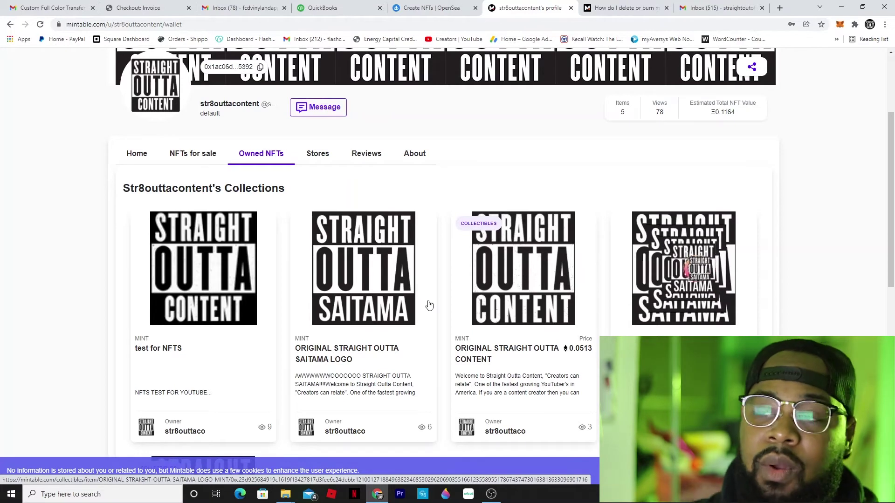
- Switch back to OpenSea, create the "pop" item and look over its new item page
click(443, 7)
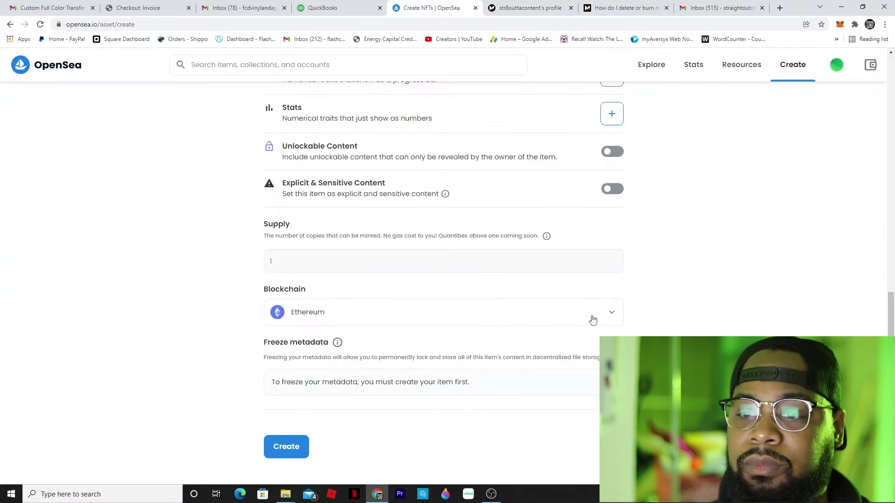
scroll(443, 279, up, 4)
scroll(442, 280, down, 4)
click(285, 446)
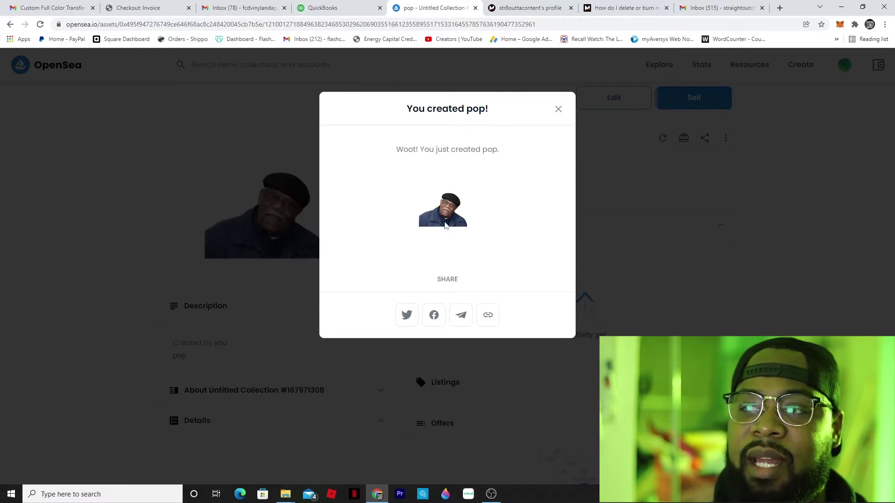
click(557, 112)
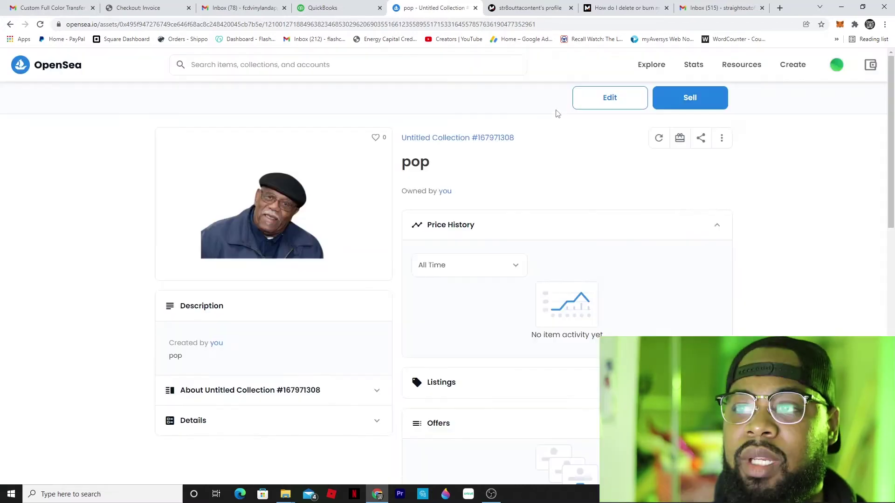
scroll(759, 280, down, 3)
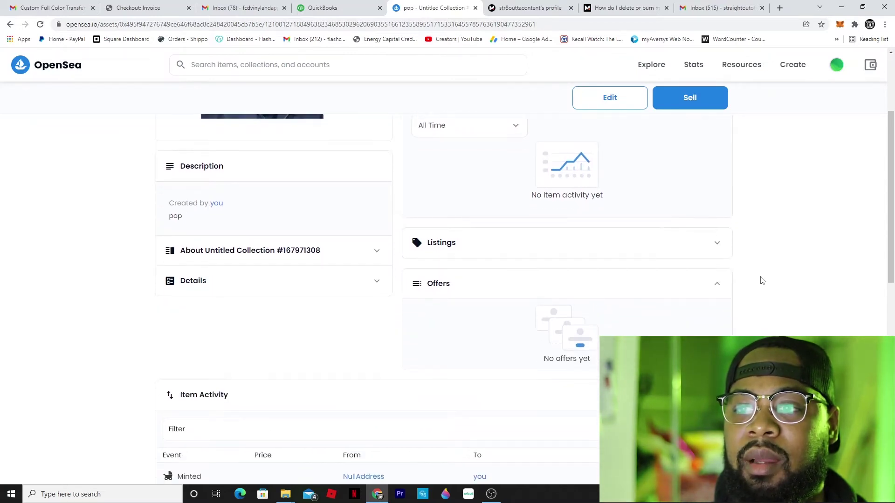
scroll(762, 280, up, 3)
scroll(762, 280, down, 1)
scroll(762, 280, up, 1)
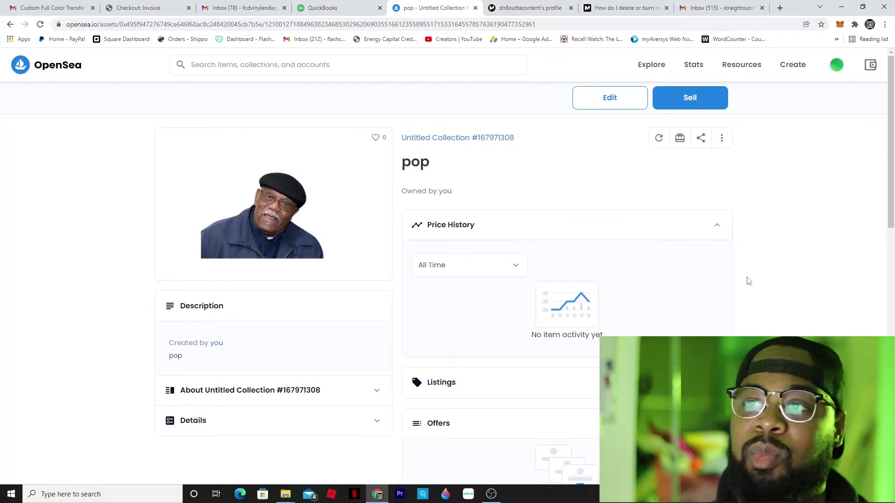
- Switch to the Mintable profile and view the item pages of "test for NFTS" and "ORIGINAL STRAIGHT OUTTA SAITAMA LOGO"
click(526, 8)
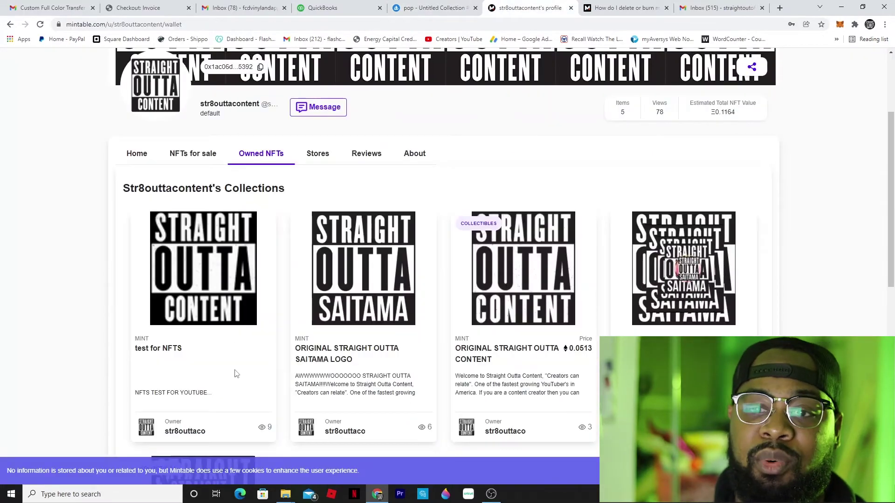
click(201, 359)
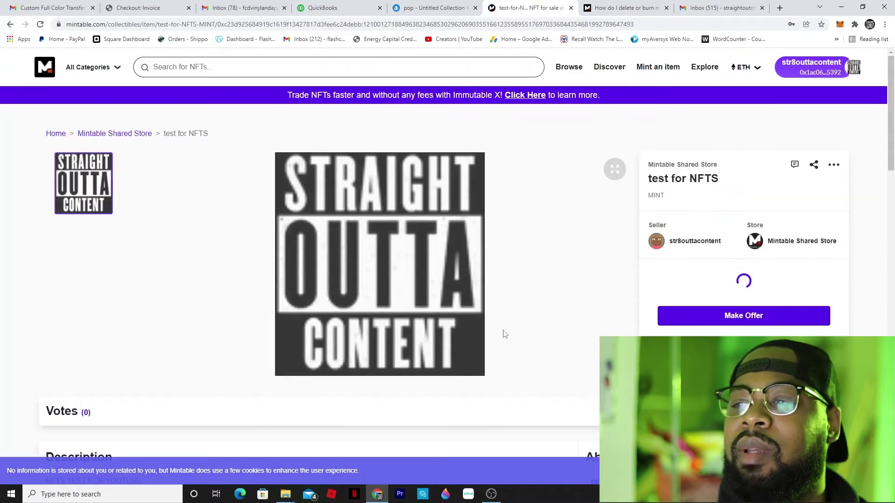
scroll(527, 330, down, 2)
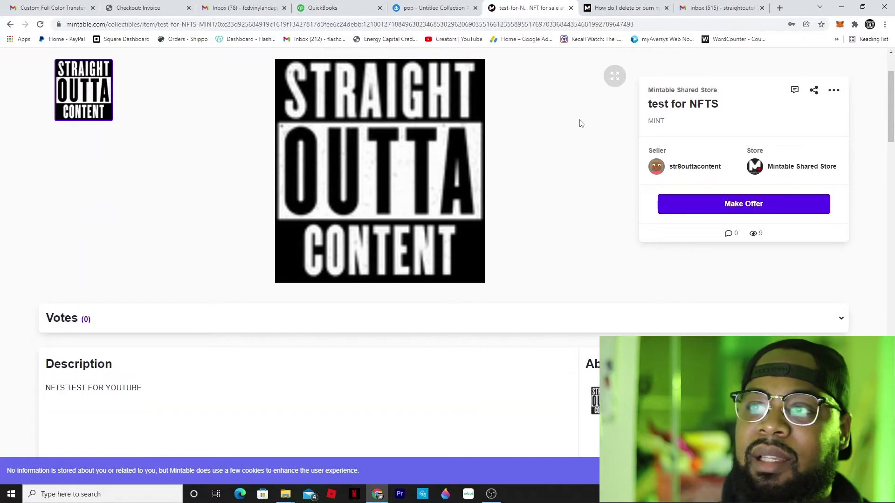
click(9, 25)
click(348, 287)
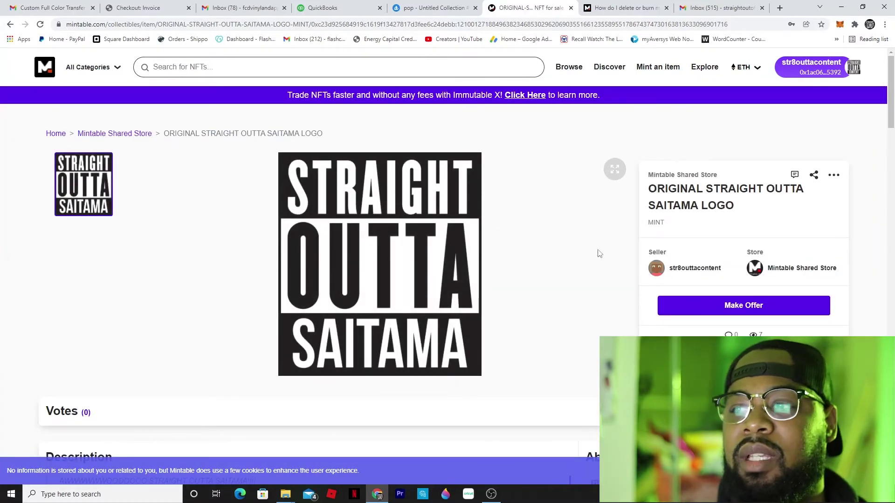
click(10, 24)
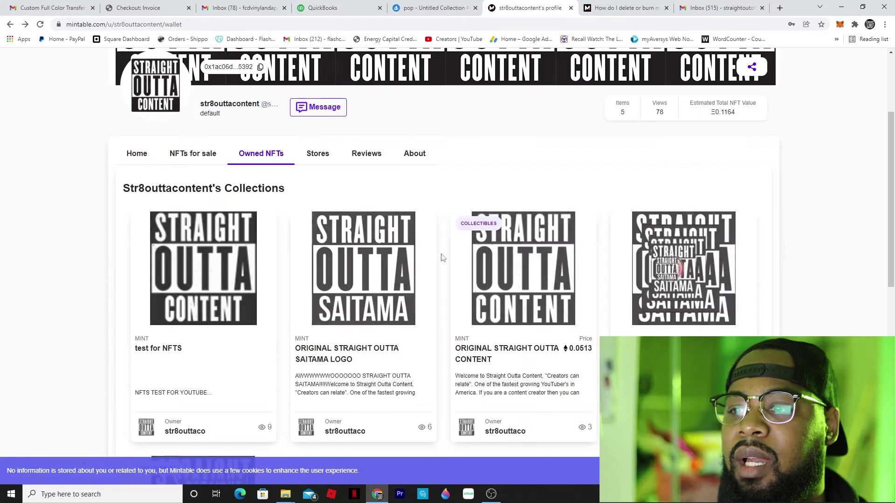
- View the Mintable pages of "ORIGINAL STRAIGHT OUTTA CONTENT", "STRAIGHT OUTTA SAITAMA - HIDDEN" and "STRAIGHT OUTTA CONTENT - DRIFT"
click(518, 292)
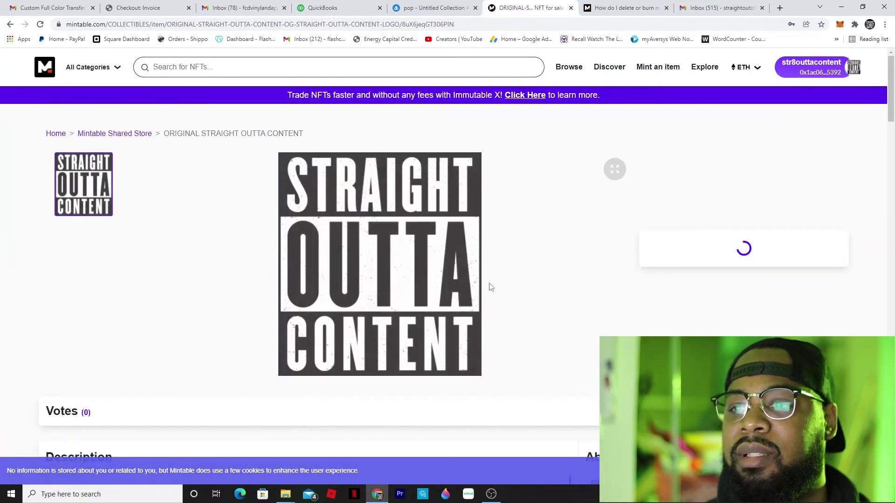
scroll(592, 294, down, 1)
scroll(587, 298, up, 1)
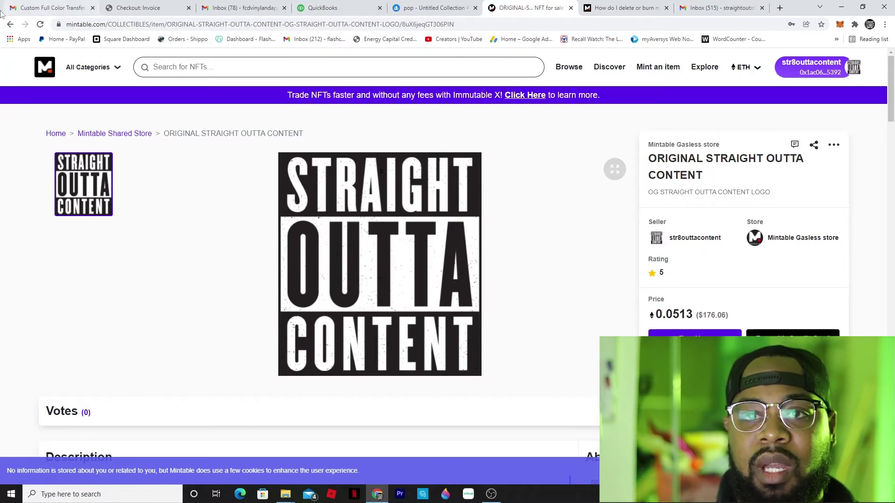
click(9, 24)
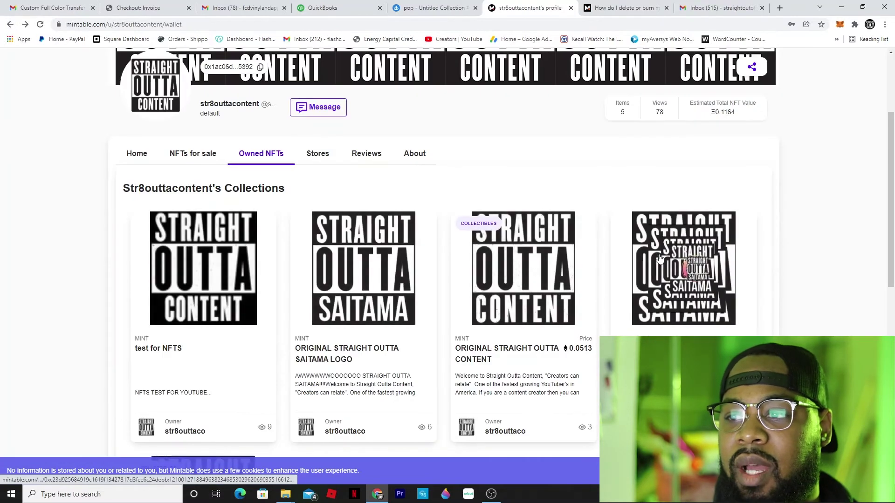
click(495, 263)
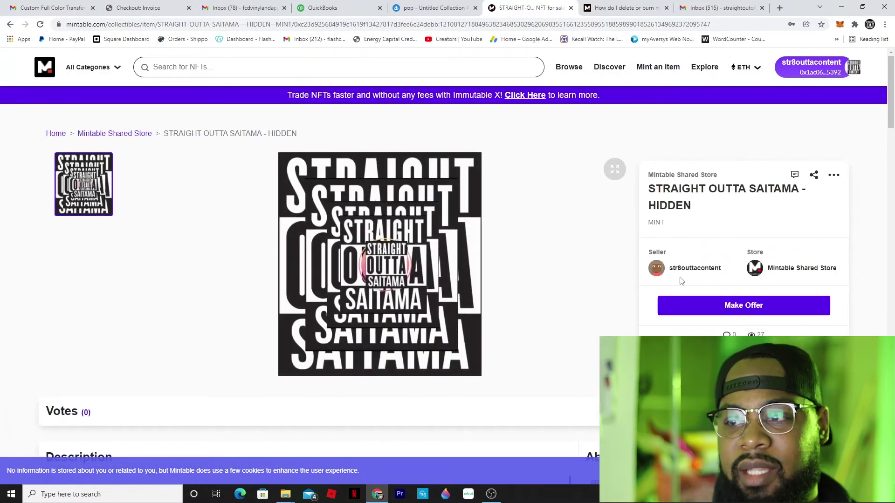
key(alt+Left)
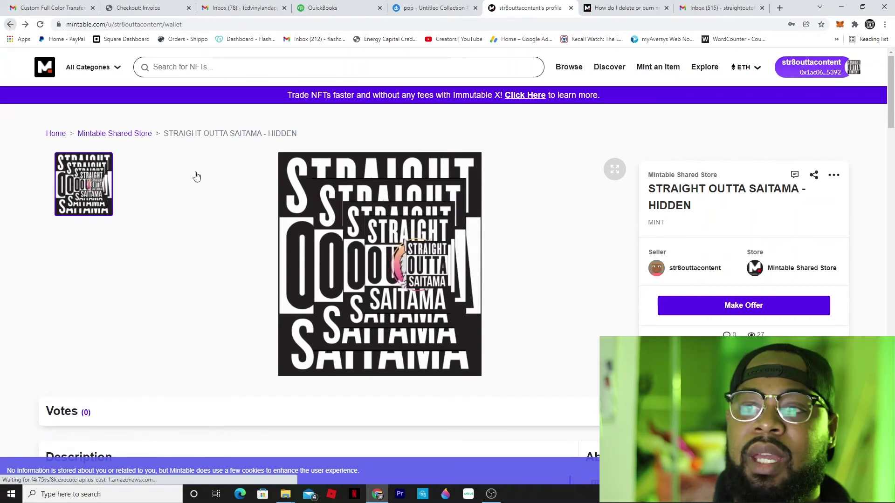
scroll(289, 313, down, 5)
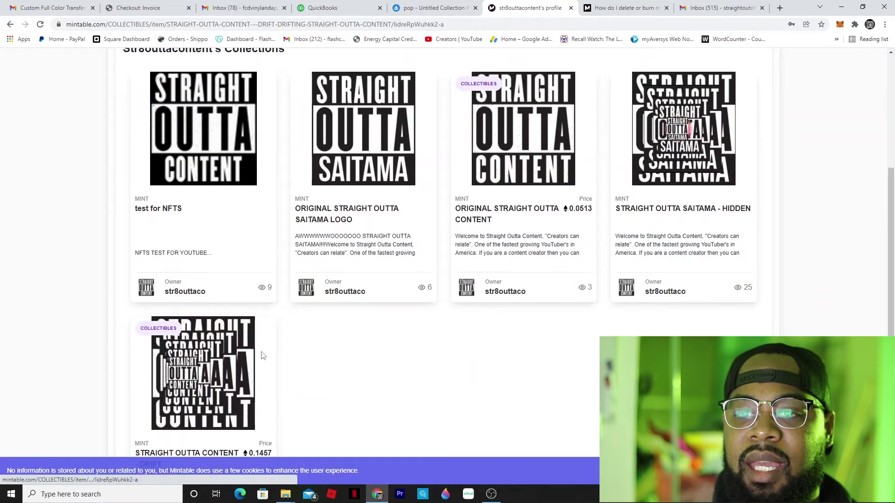
click(260, 355)
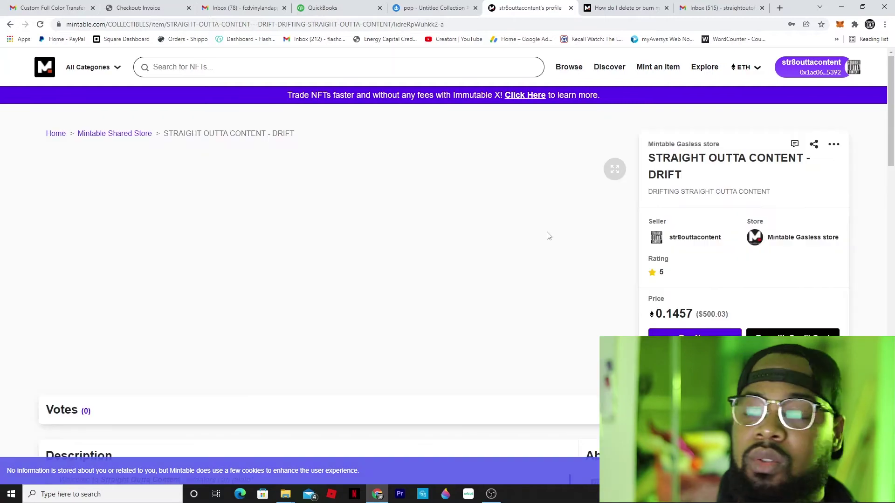
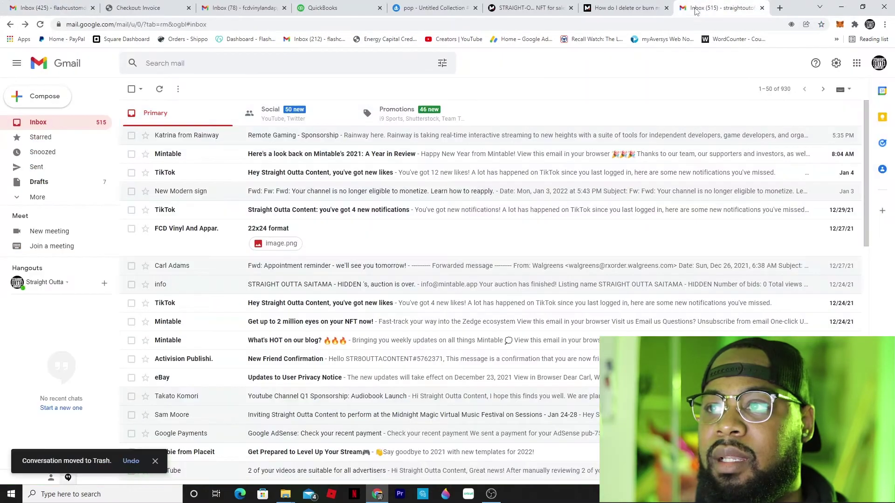
- Refresh the Gmail inbox and open a new incognito window, reduced in size and placed over the inbox
click(41, 25)
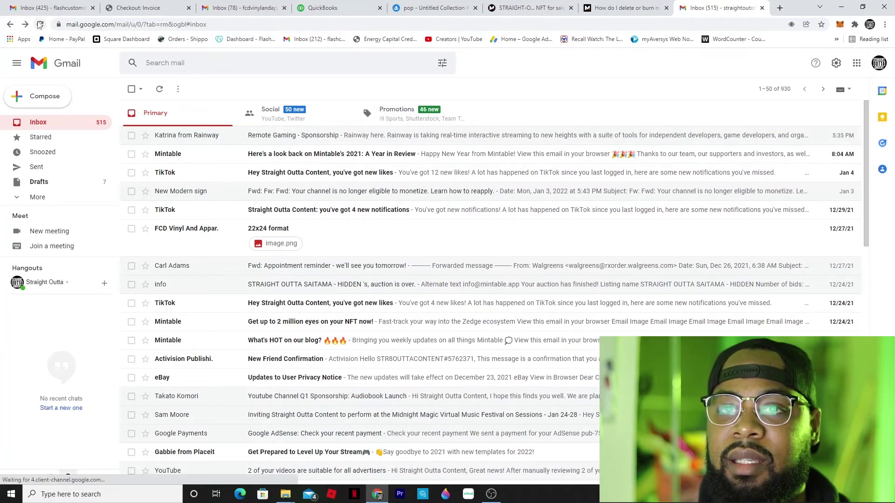
click(40, 24)
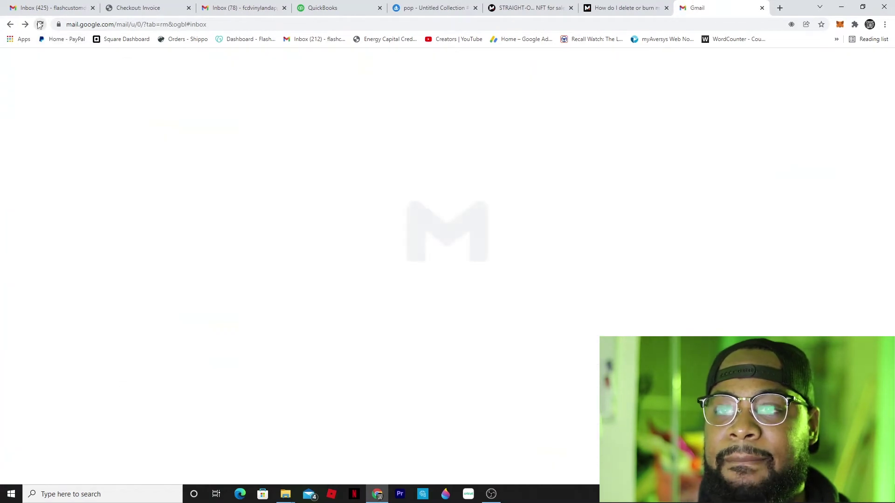
click(884, 26)
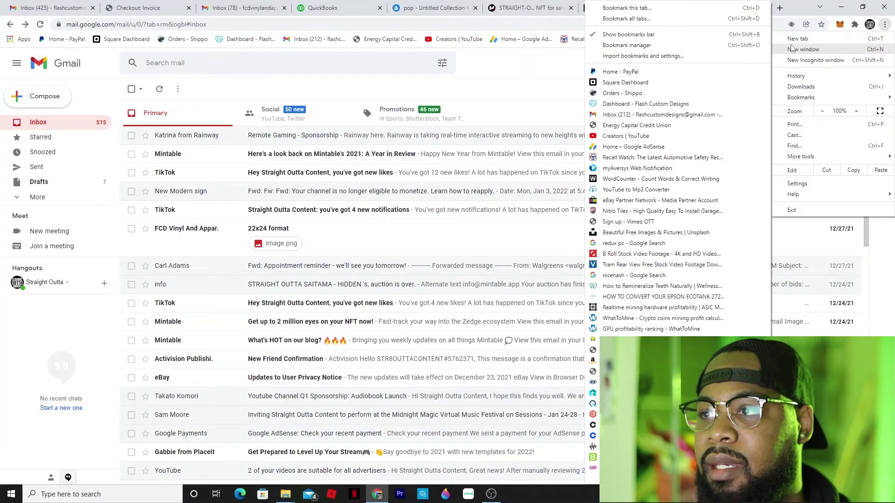
click(796, 60)
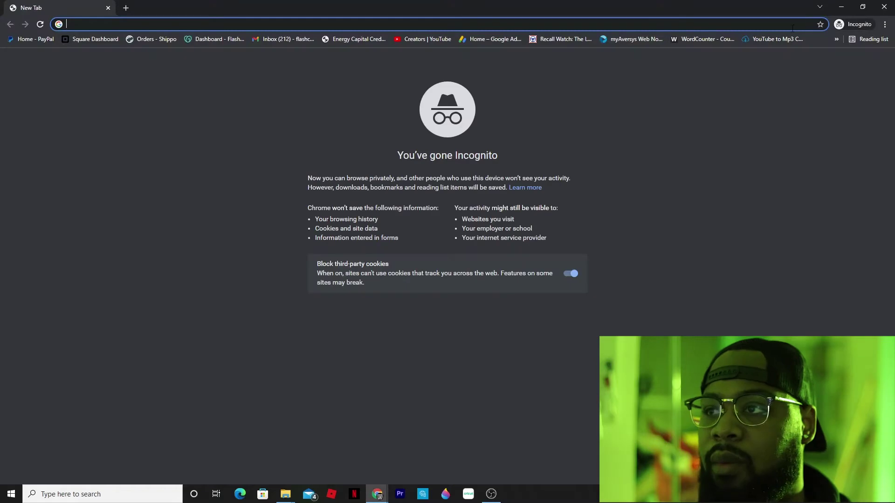
click(862, 7)
drag(678, 15, 654, 97)
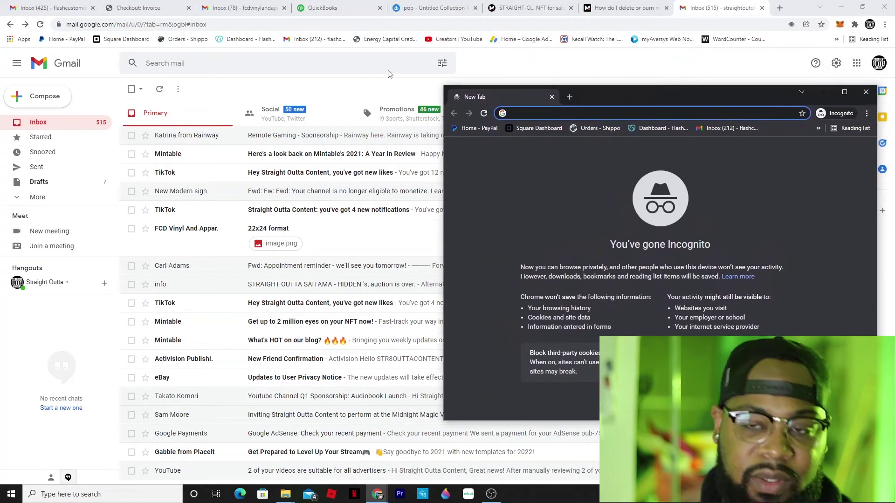
- Refresh the inbox again, open the "pop" email and copy the address of its OpenSea link
click(38, 26)
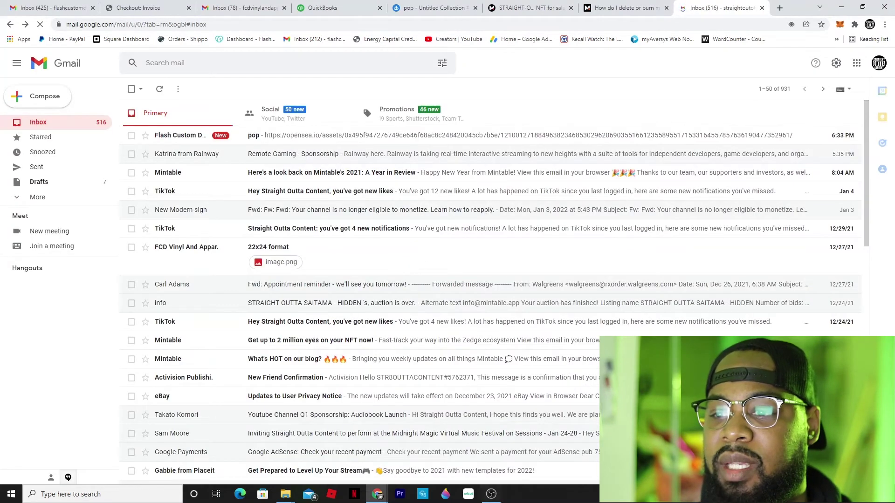
mouse_move(377, 493)
click(408, 435)
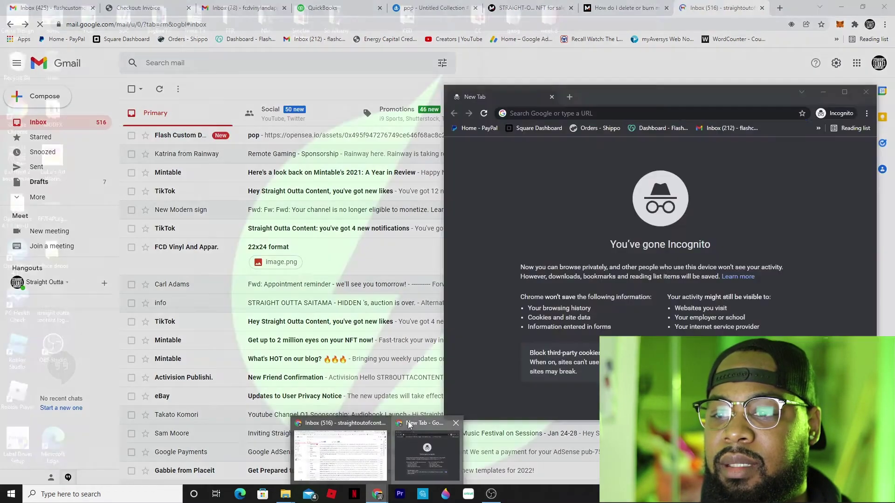
click(338, 135)
right_click(358, 167)
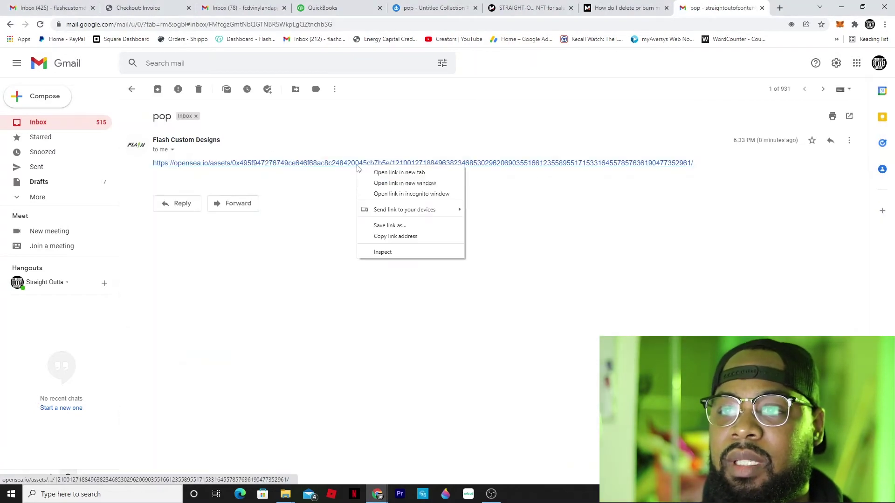
click(380, 236)
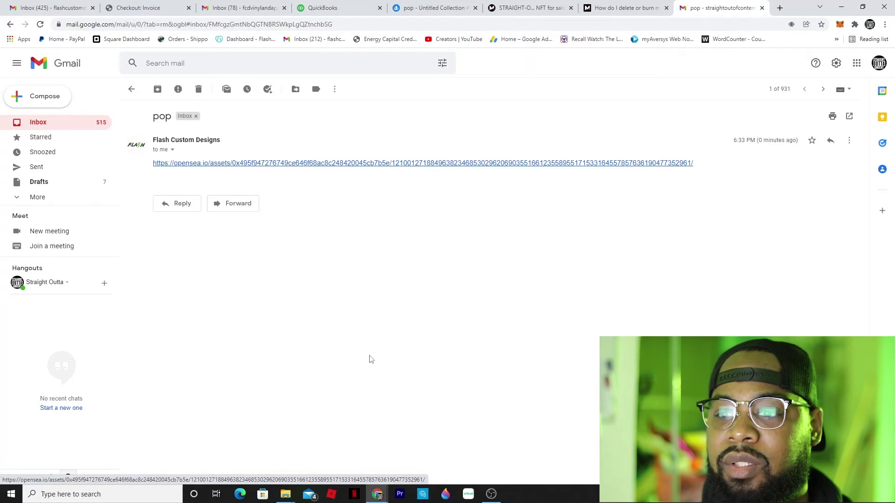
- Load the copied OpenSea link in the incognito window and maximize it to view the item's public page
mouse_move(378, 494)
click(418, 451)
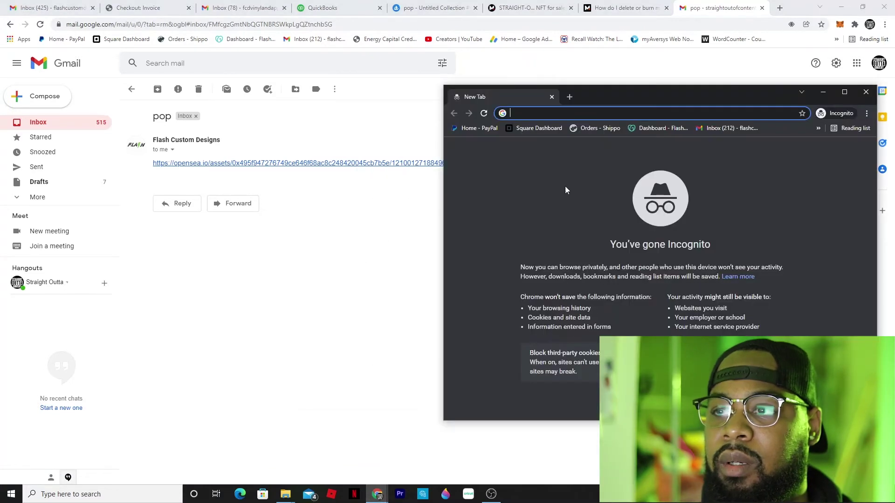
right_click(528, 113)
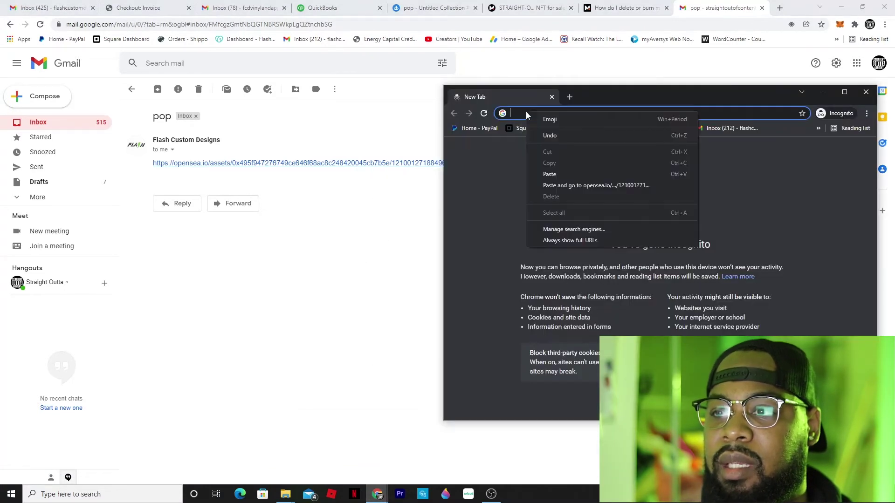
click(558, 185)
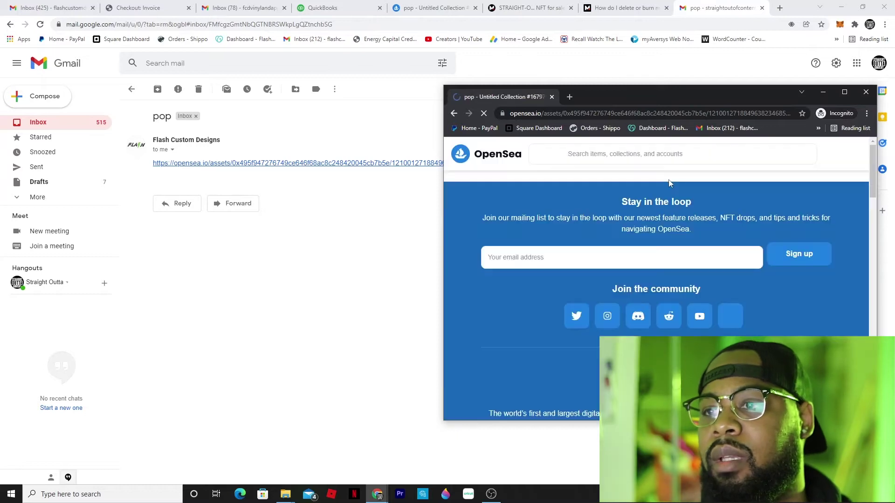
click(844, 91)
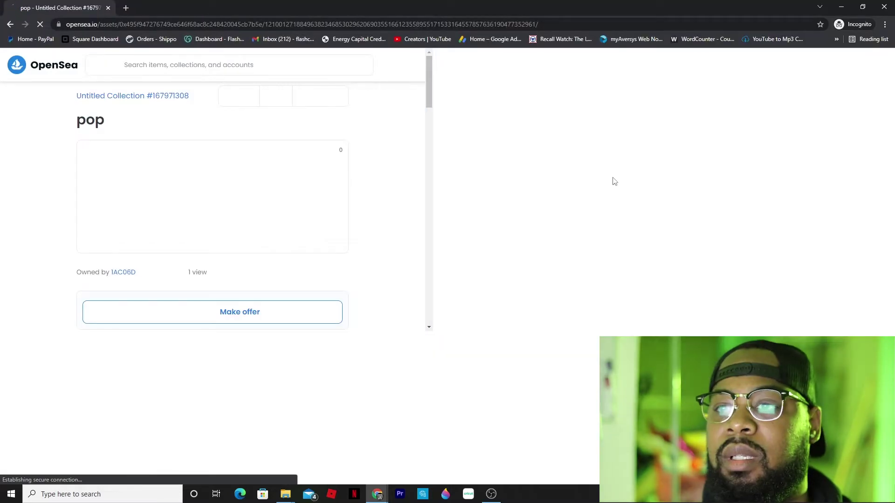
- Check the Make offer option for "pop", then close the incognito window and return to the owner's OpenSea item page
click(492, 191)
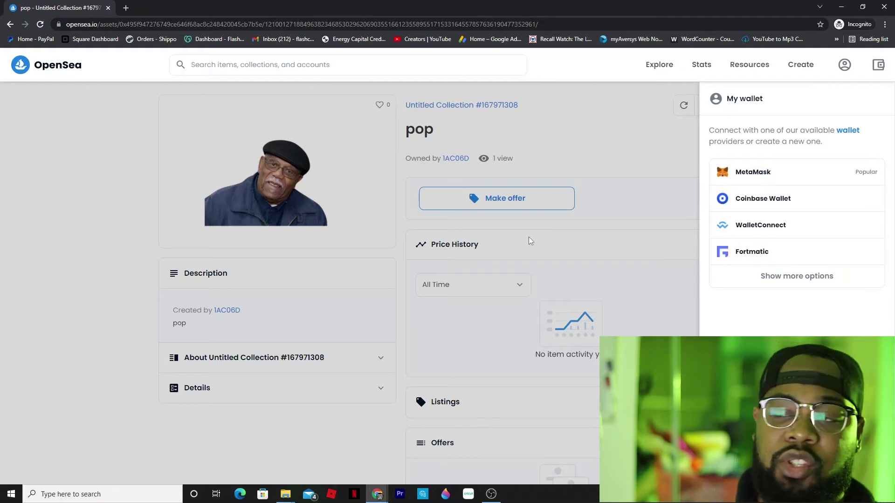
click(565, 140)
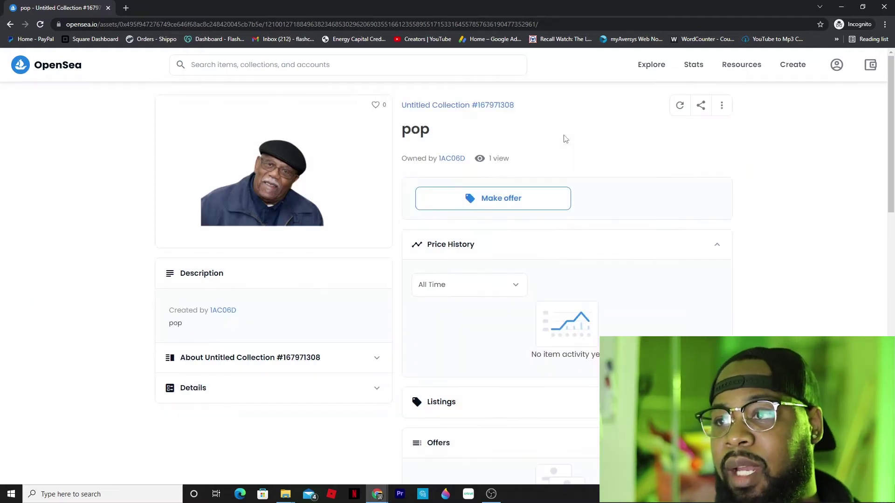
click(884, 6)
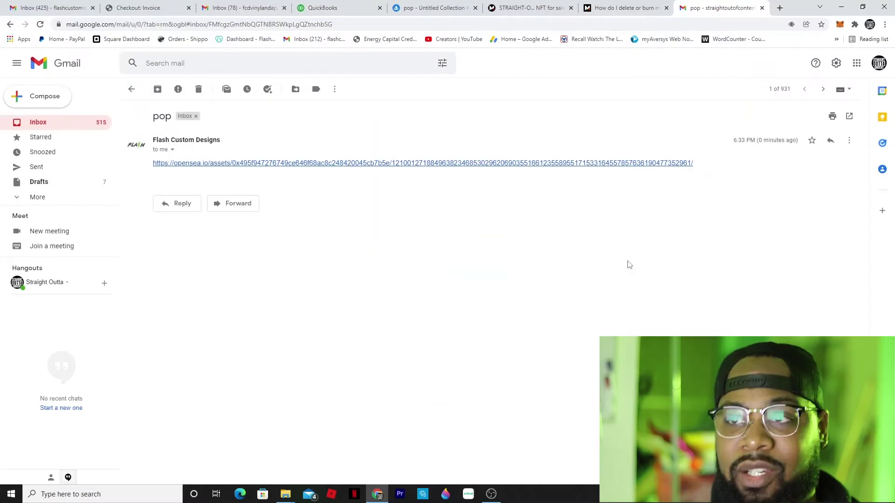
click(450, 10)
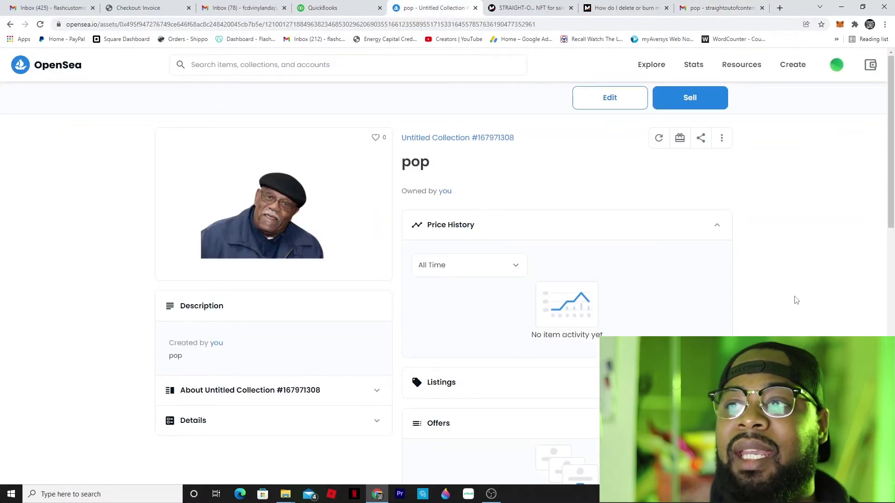
- Open the edit form of "pop" from its item page and look through its settings down to the delete option
scroll(794, 300, down, 5)
scroll(796, 300, up, 5)
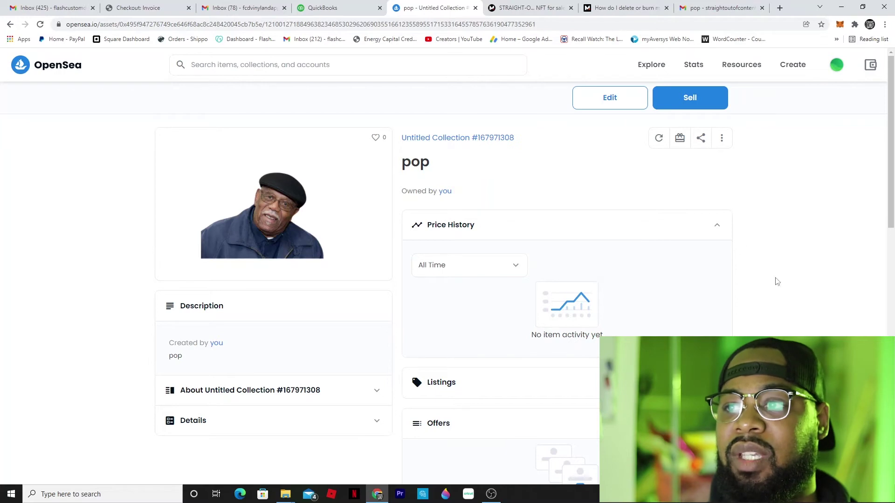
click(608, 97)
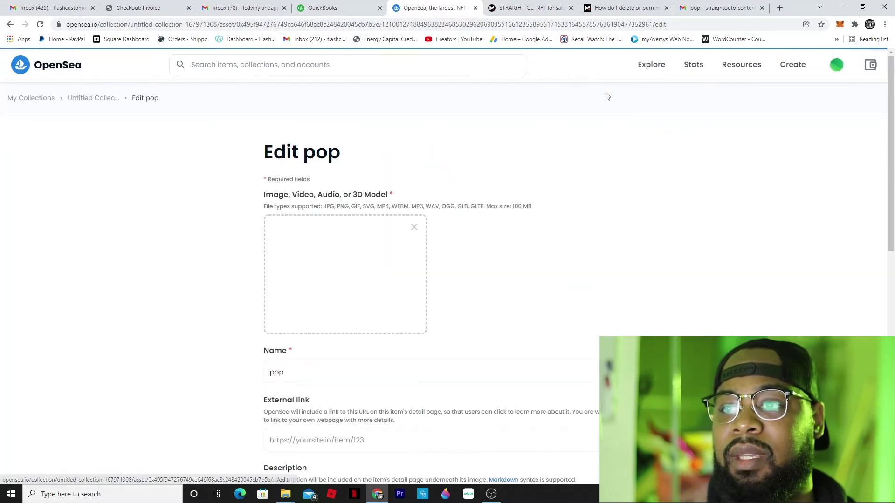
scroll(575, 186, down, 5)
scroll(575, 188, down, 5)
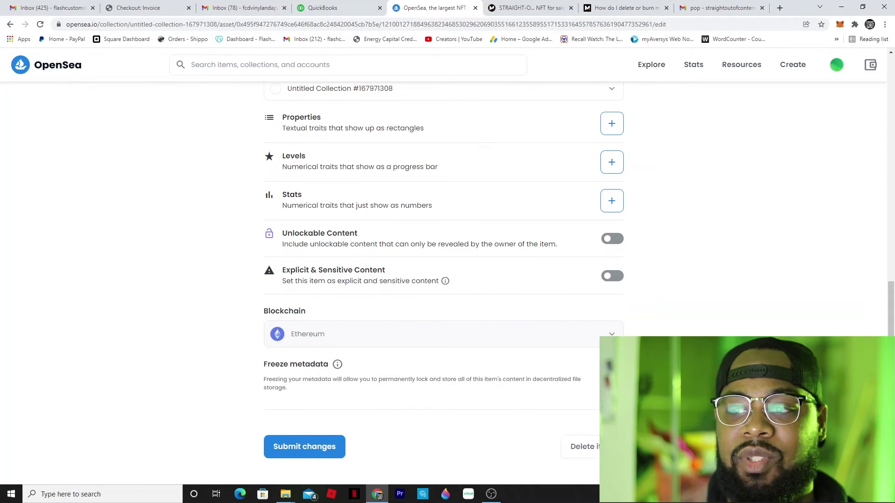
scroll(832, 153, up, 10)
- Go to the profile's collected items and open "pop" from there for editing
mouse_move(833, 66)
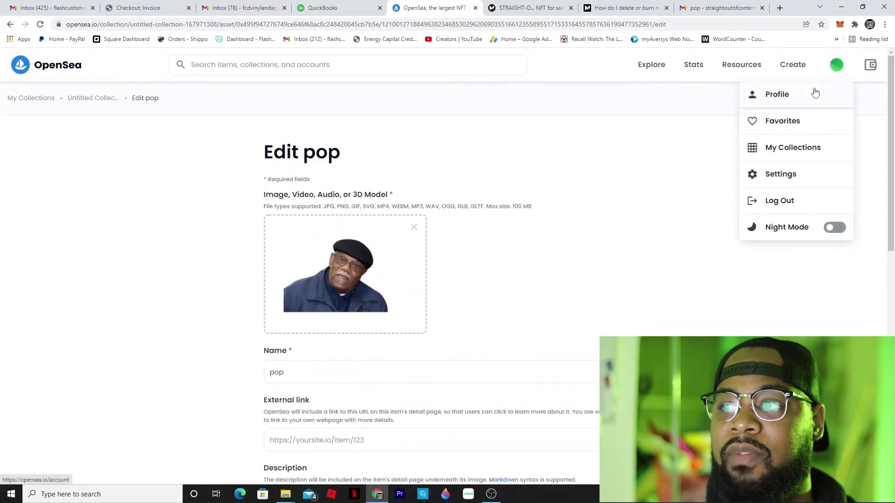
click(812, 91)
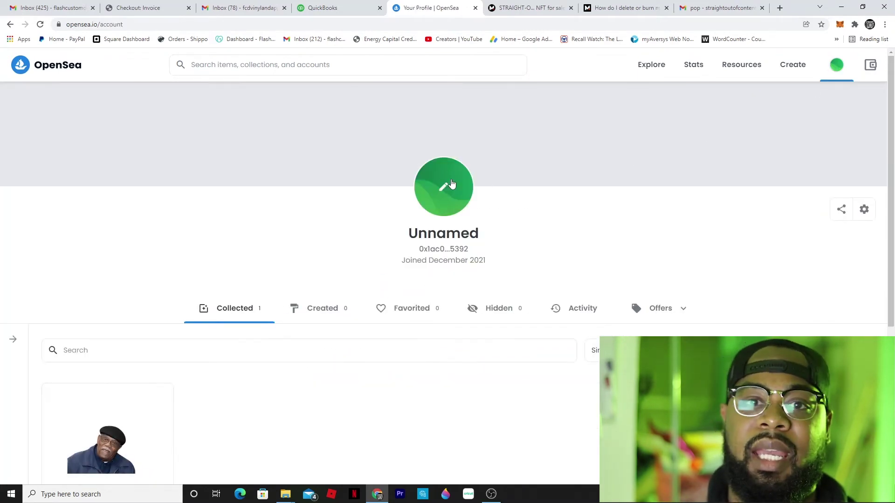
scroll(451, 183, down, 4)
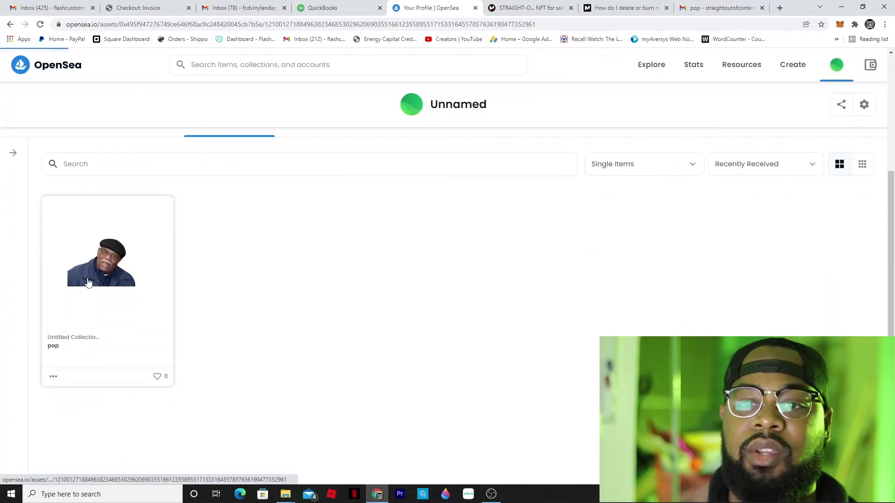
click(89, 282)
click(594, 107)
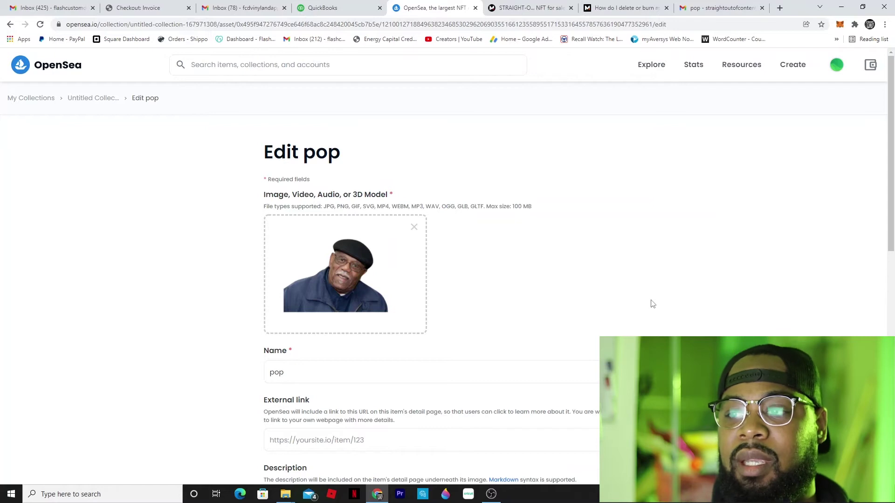
- Delete the item "pop" through its edit form and confirm the deletion
scroll(652, 304, down, 5)
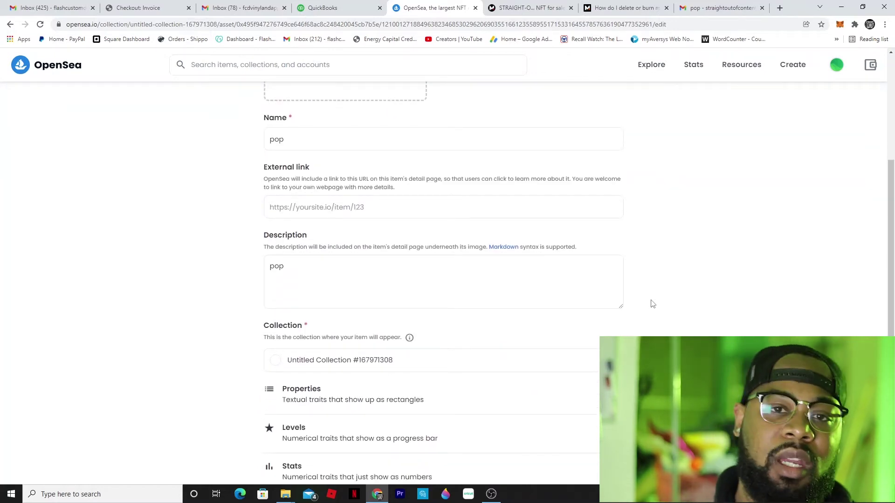
scroll(652, 303, down, 4)
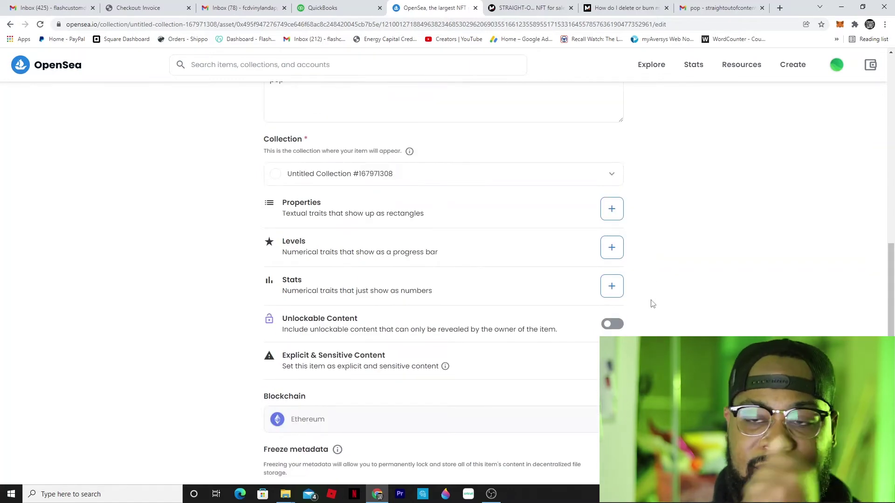
scroll(653, 310, down, 2)
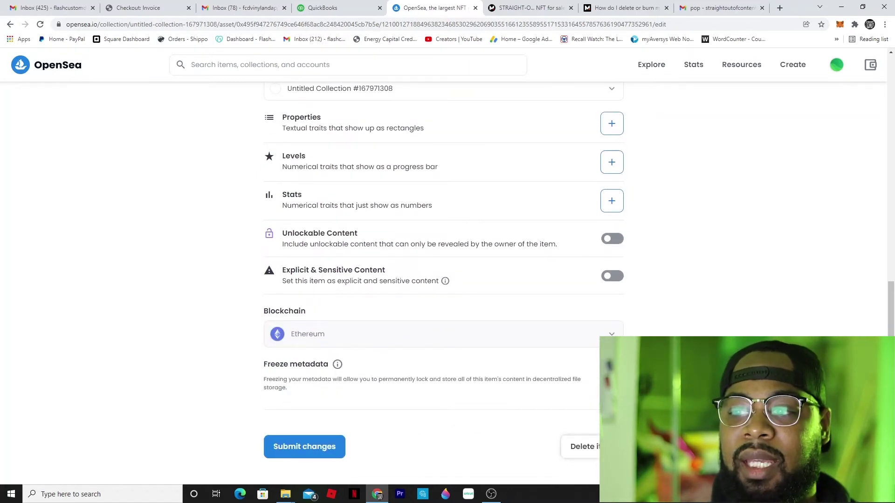
scroll(440, 303, up, 10)
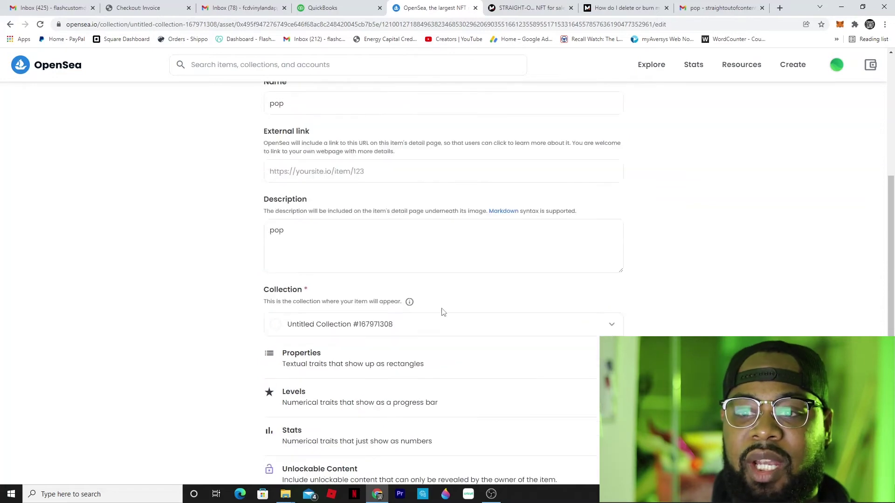
scroll(444, 315, down, 5)
scroll(444, 315, down, 6)
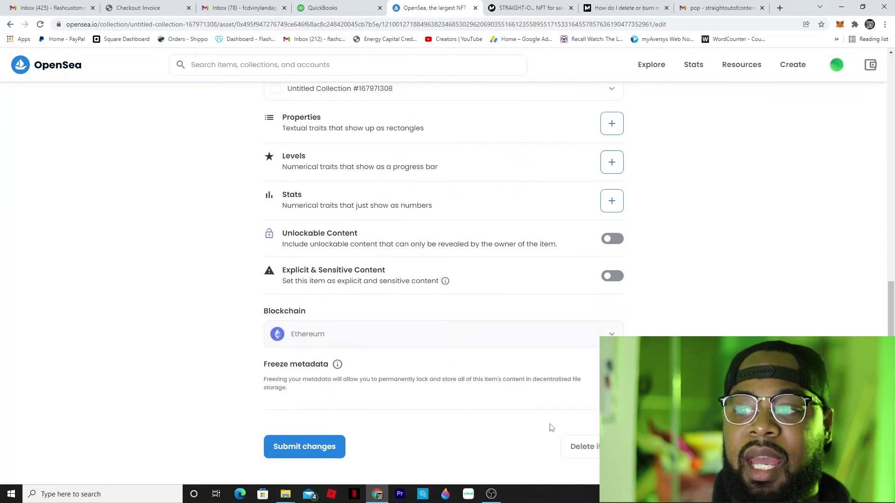
click(589, 456)
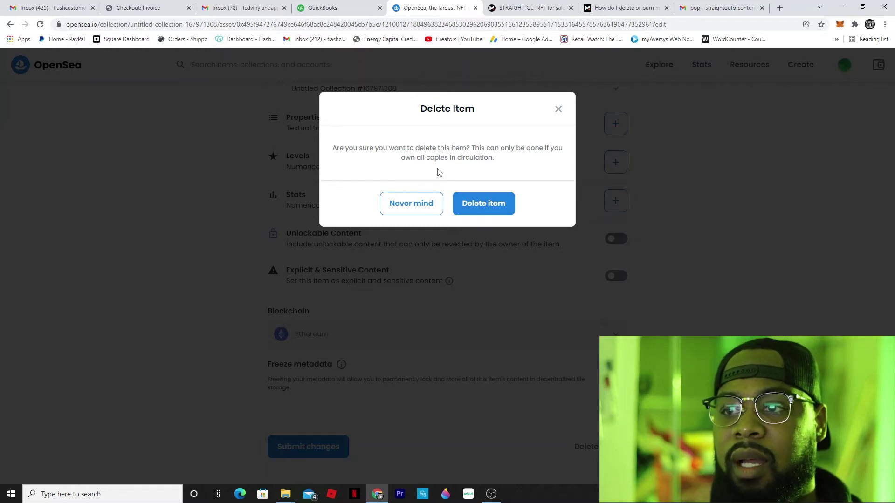
click(491, 204)
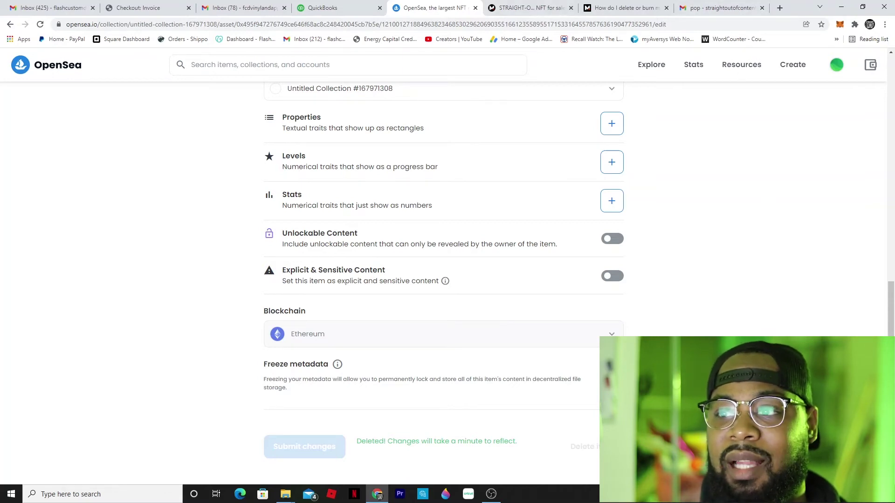
- Go to the profile's collected items and reload the page to check whether "pop" has been removed
scroll(442, 279, up, 15)
mouse_move(829, 66)
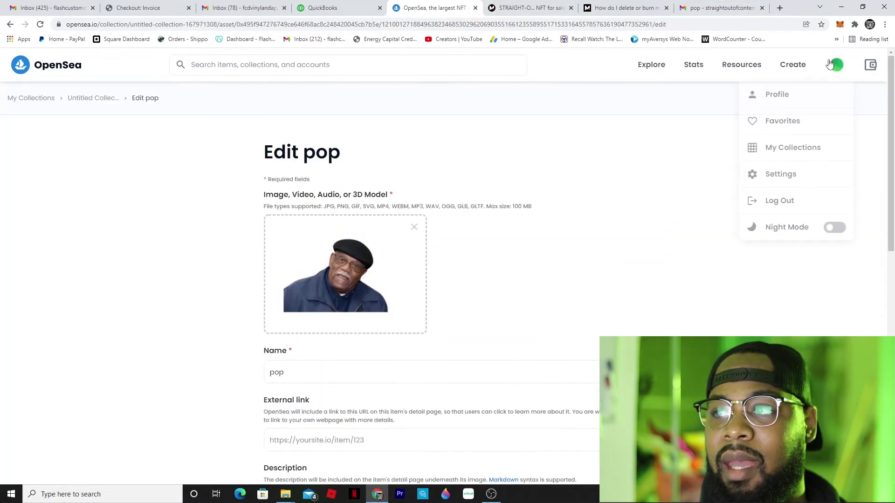
click(796, 95)
scroll(171, 288, down, 3)
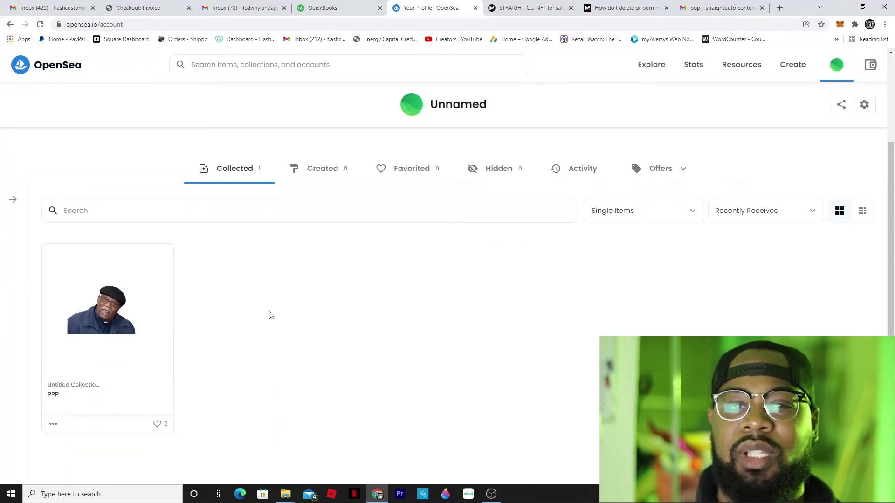
click(40, 24)
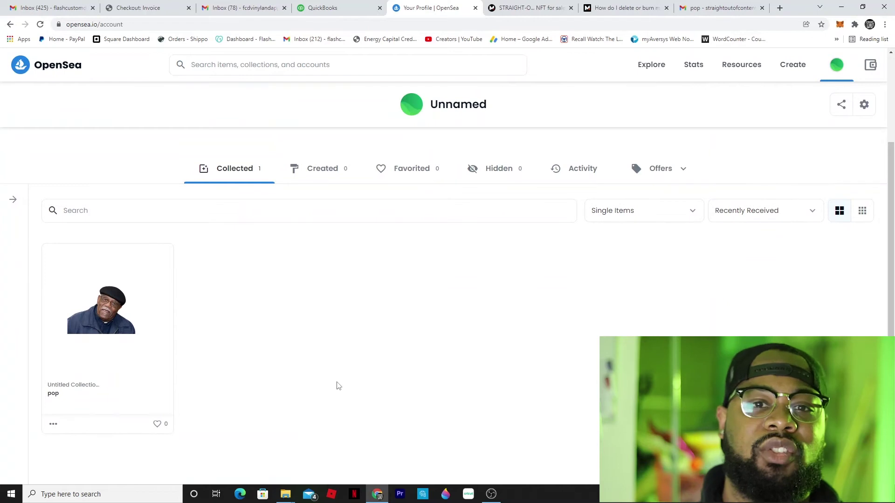
click(41, 25)
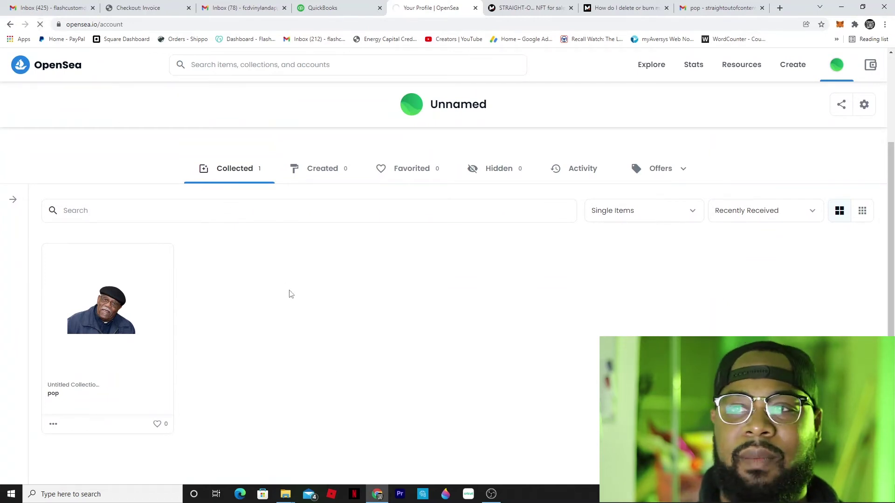
scroll(291, 317, down, 3)
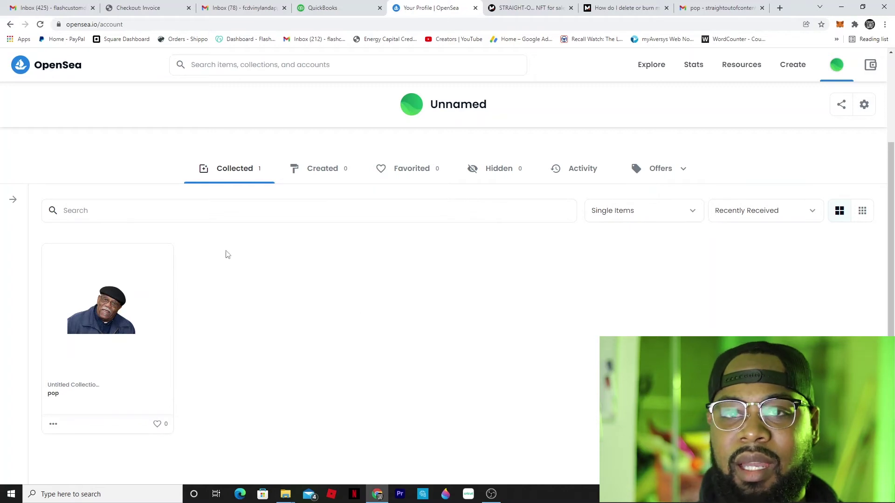
- Reload the profile page several more times, checking the collected items for "pop" after each reload
click(40, 24)
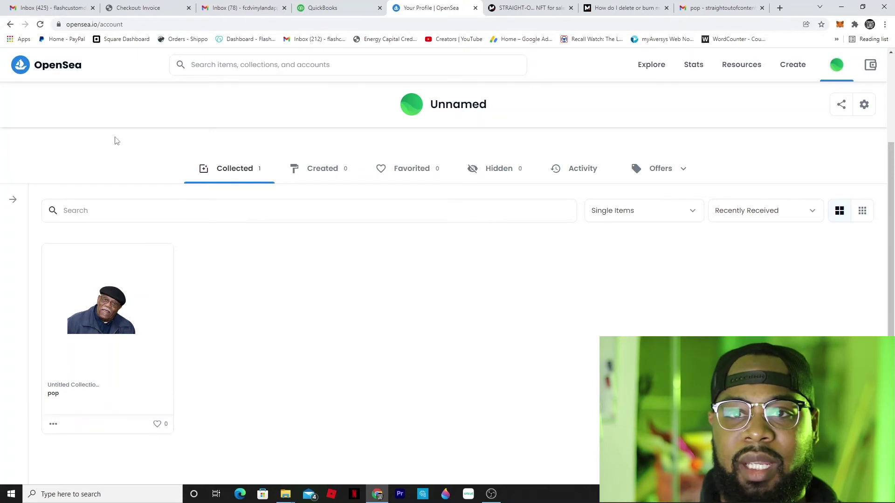
click(40, 24)
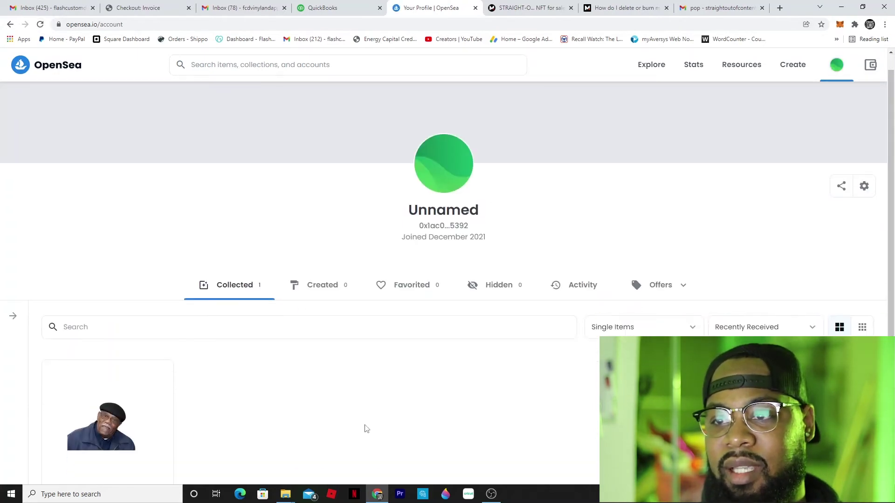
scroll(366, 429, down, 4)
scroll(345, 410, down, 1)
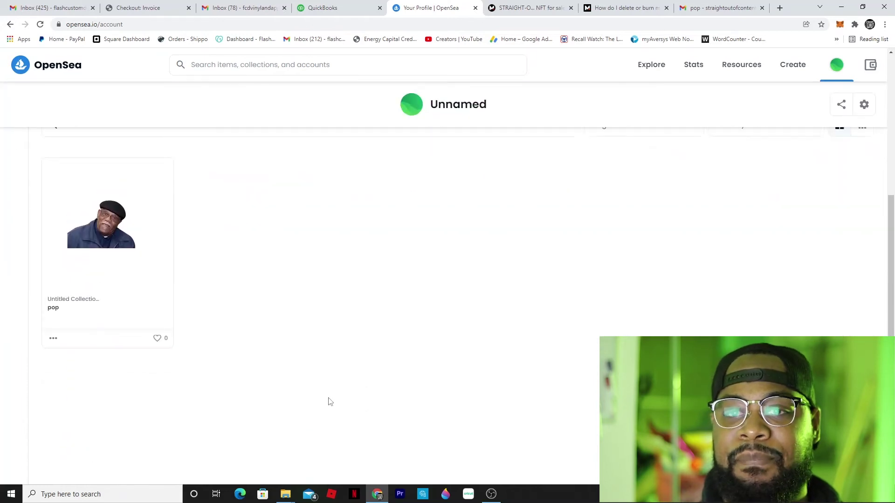
scroll(329, 401, up, 2)
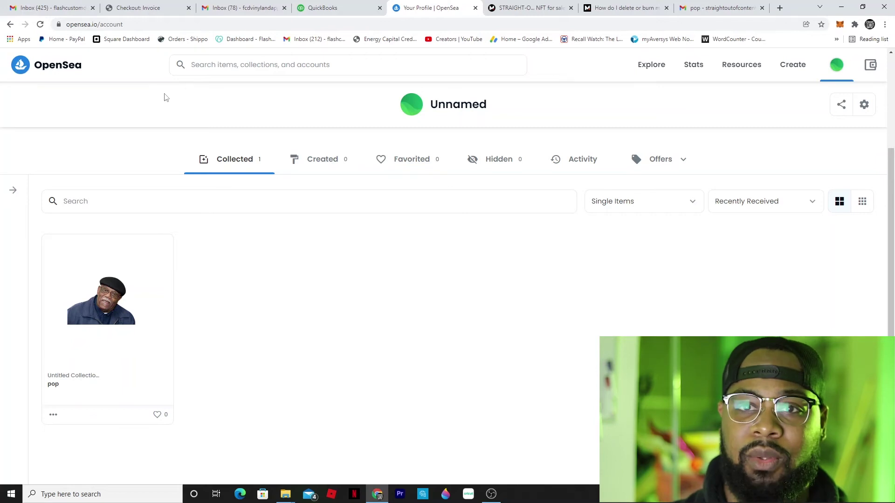
click(40, 24)
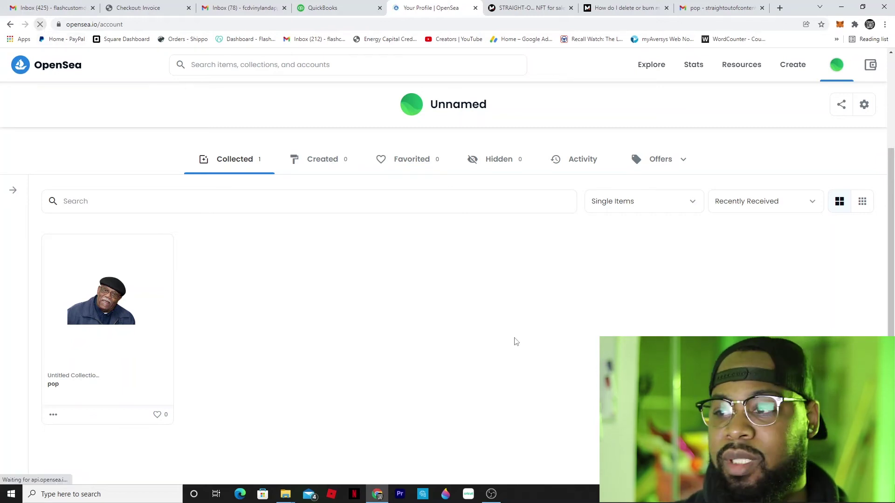
scroll(389, 359, down, 4)
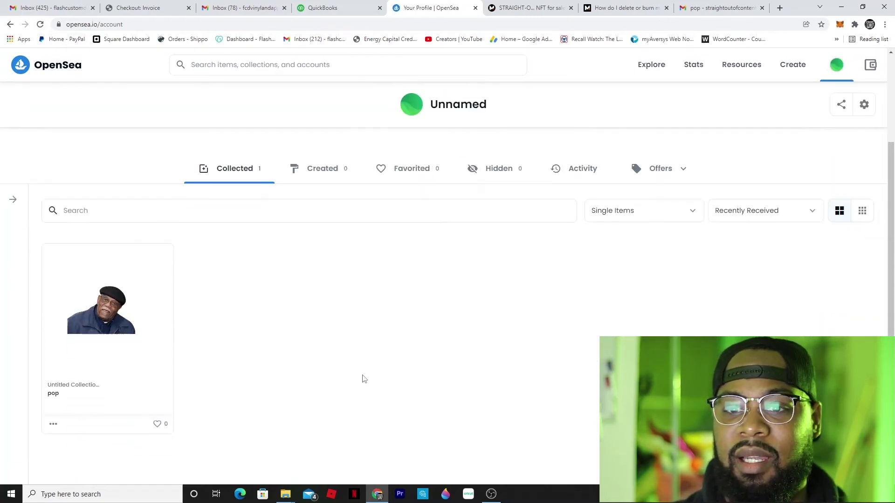
scroll(300, 332, up, 3)
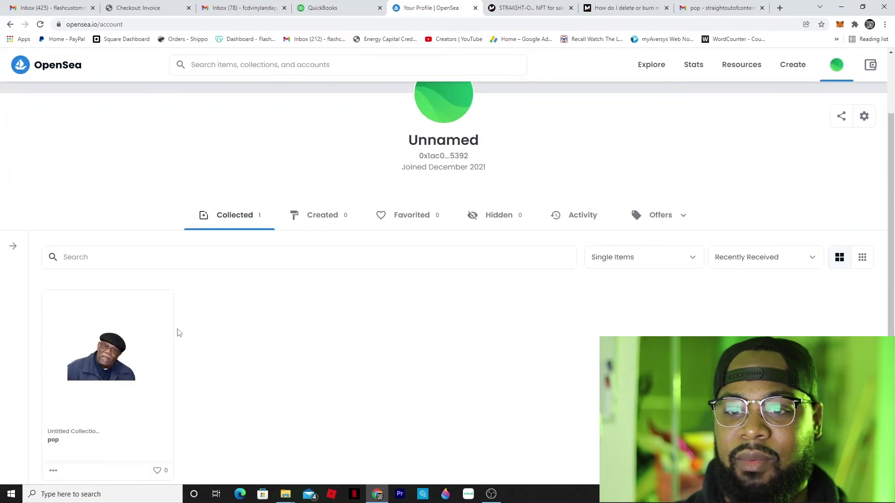
- Open the deleted item "pop" from the collected items to check its page, then return to the profile's collected items
click(136, 356)
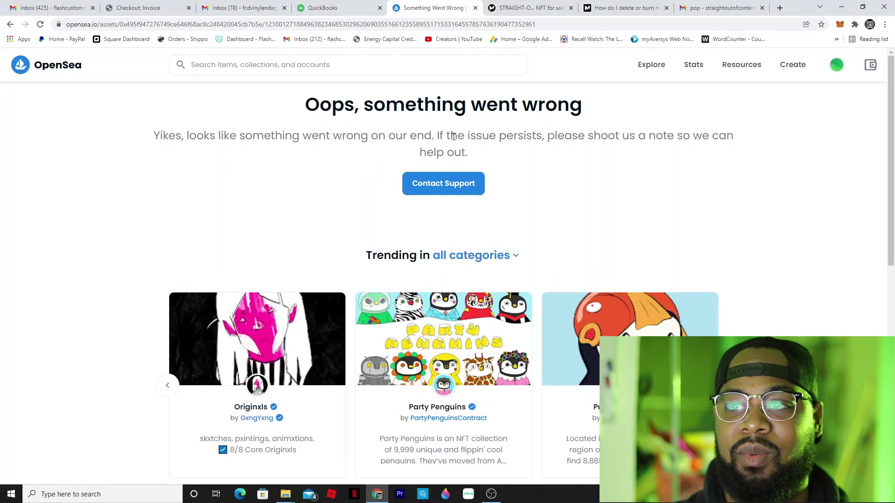
scroll(584, 202, down, 2)
scroll(620, 200, up, 2)
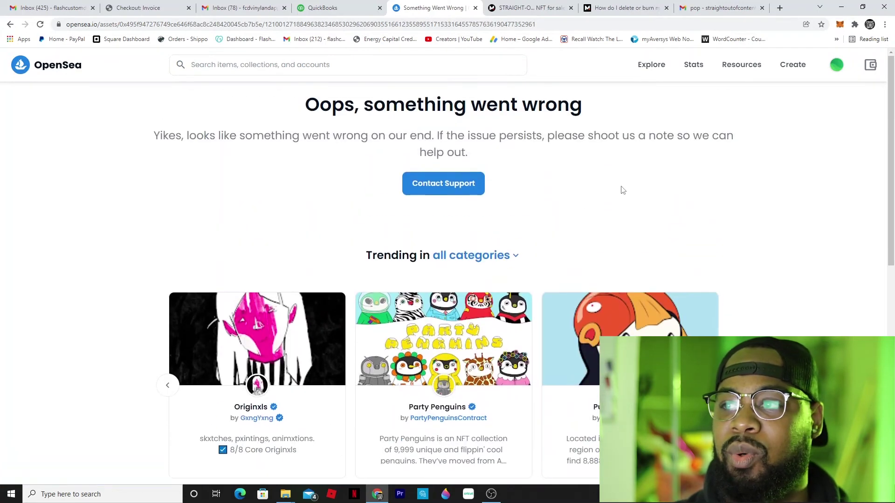
mouse_move(835, 67)
click(793, 96)
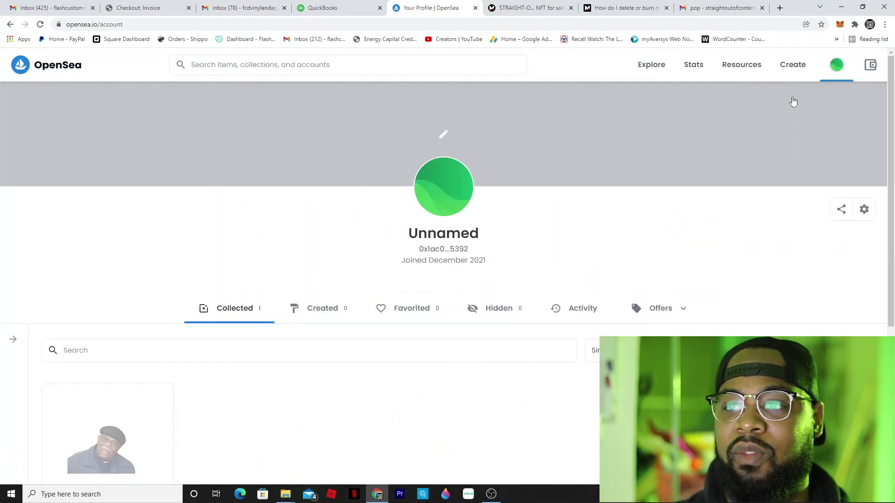
scroll(485, 247, down, 4)
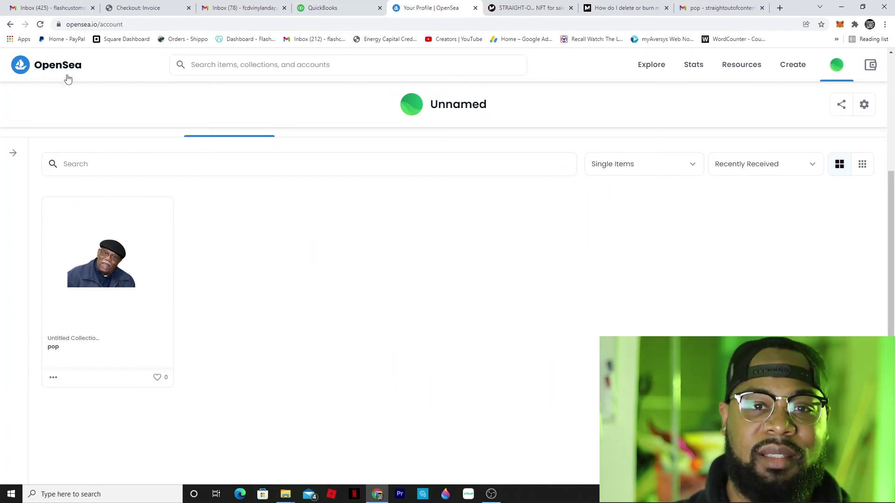
- Reload the profile and compare its Collected count with the items displayed below
click(40, 25)
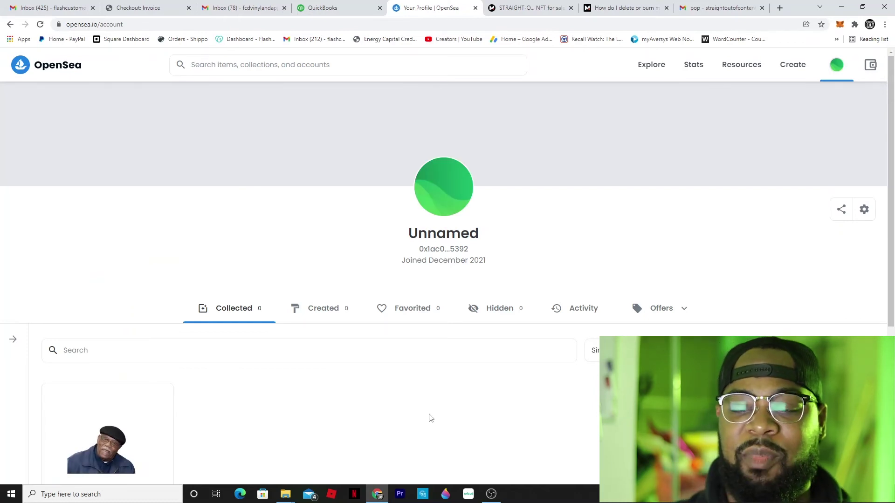
scroll(430, 419, down, 5)
scroll(430, 419, up, 5)
scroll(429, 421, down, 2)
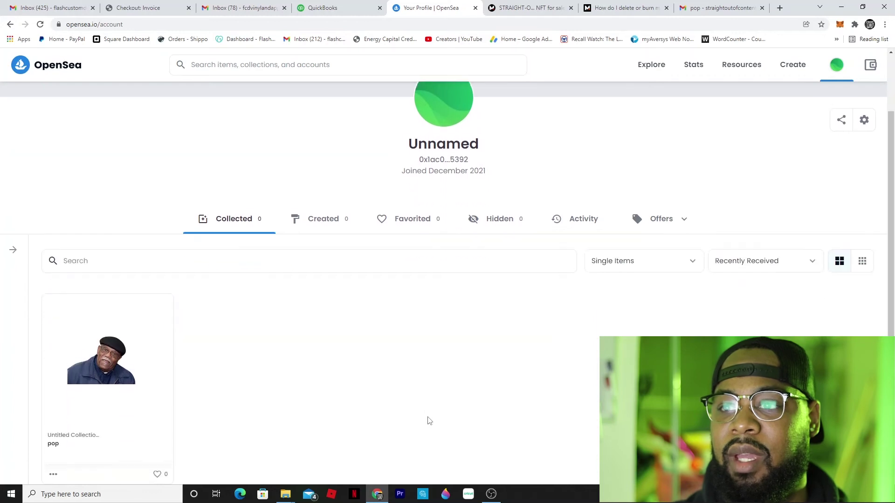
scroll(429, 421, down, 1)
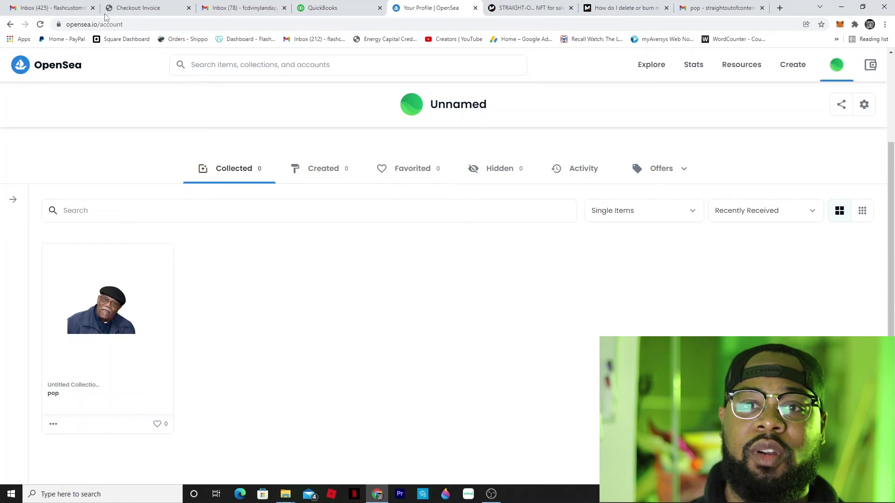
- Reload the profile once more and examine the collected items area for any trace of "pop"
click(40, 24)
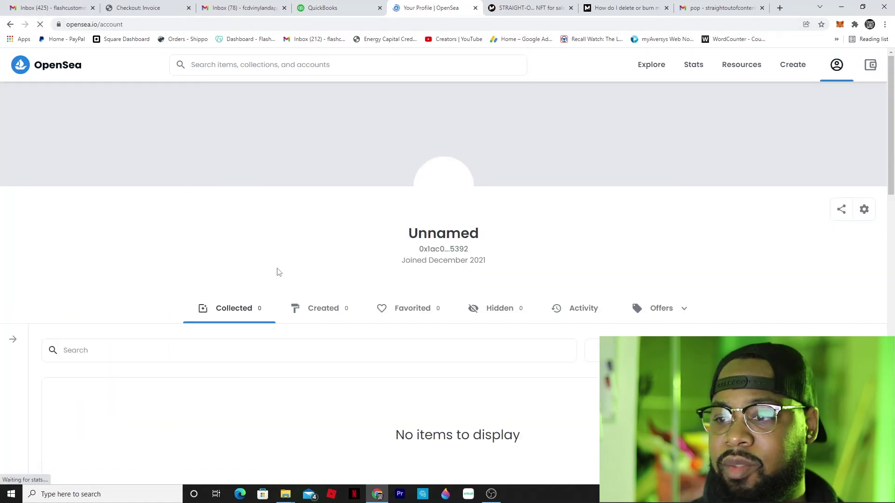
scroll(288, 287, down, 1)
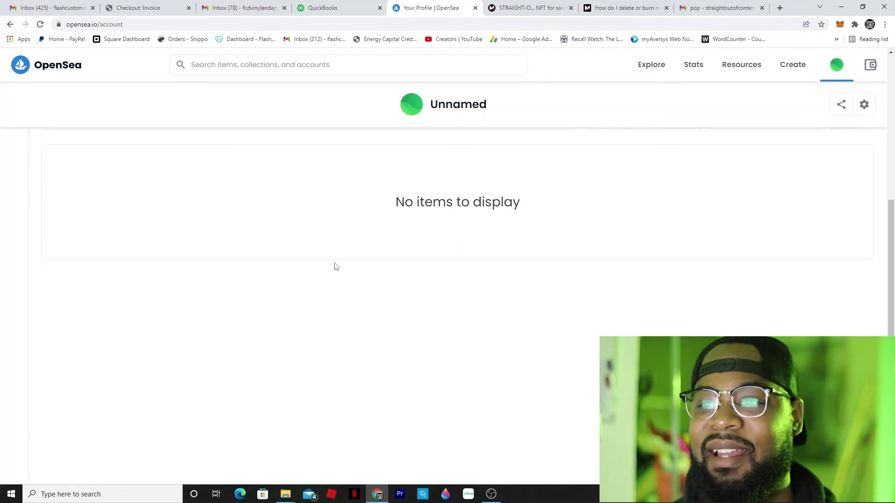
scroll(333, 264, up, 3)
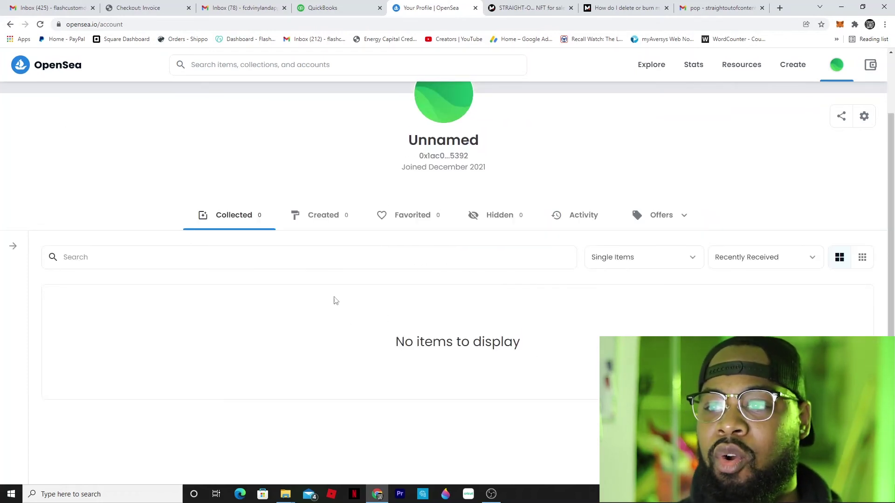
scroll(412, 330, up, 2)
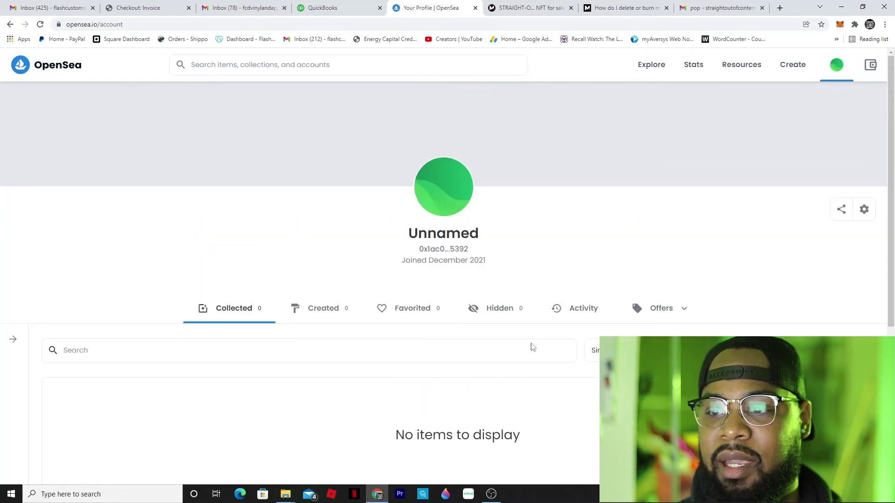
scroll(502, 393, down, 5)
scroll(489, 364, up, 5)
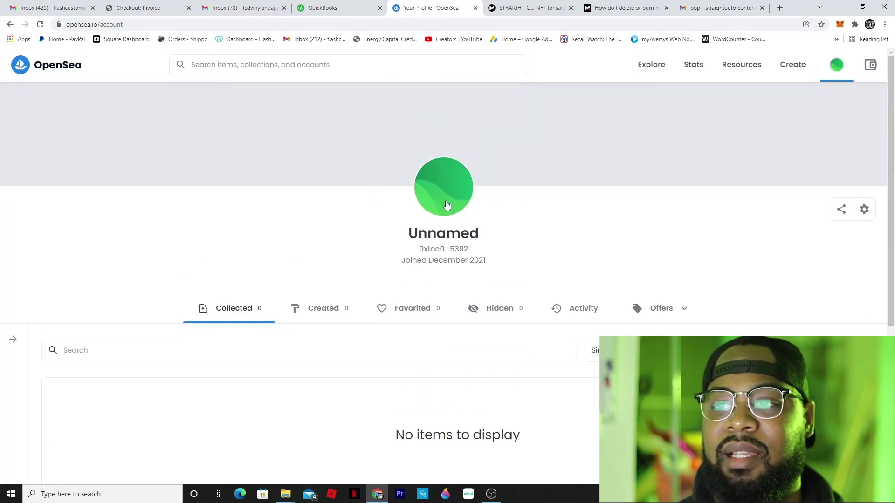